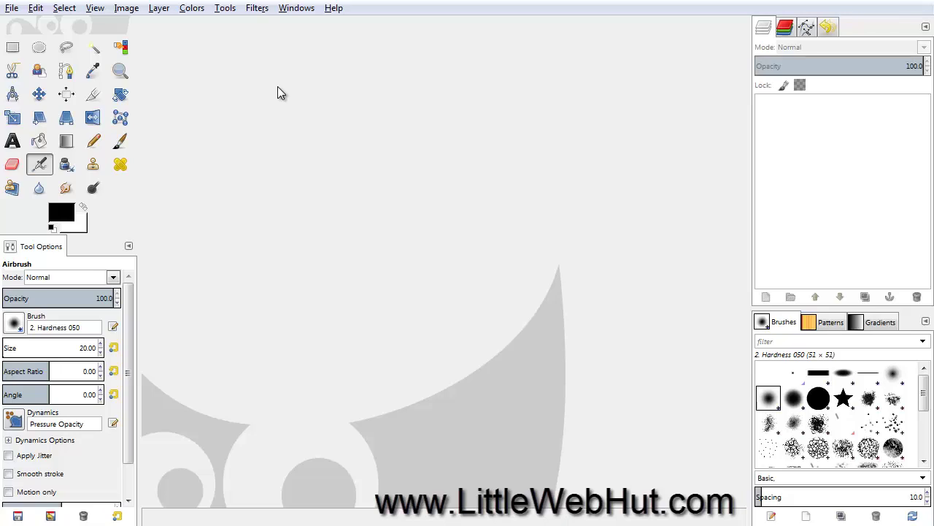
Step: Create a new image 400 px wide and 200 px high
click(12, 8)
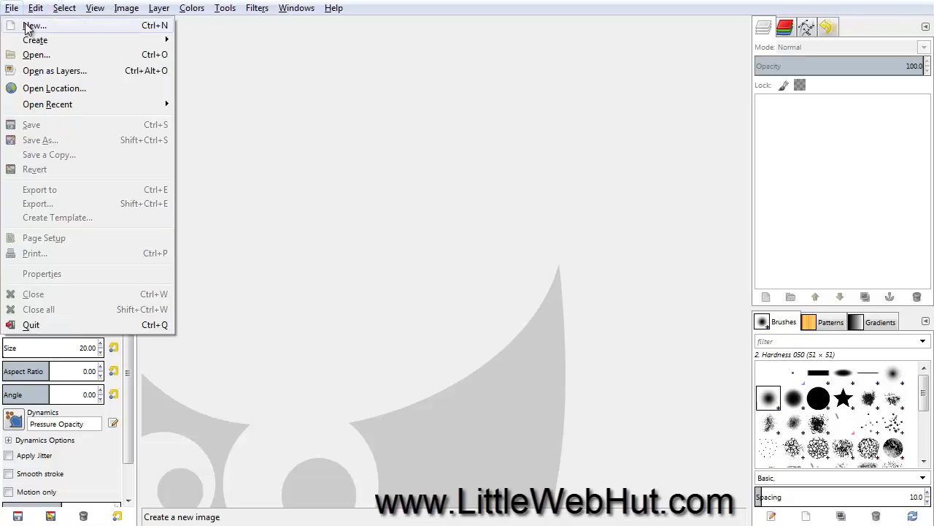
click(26, 26)
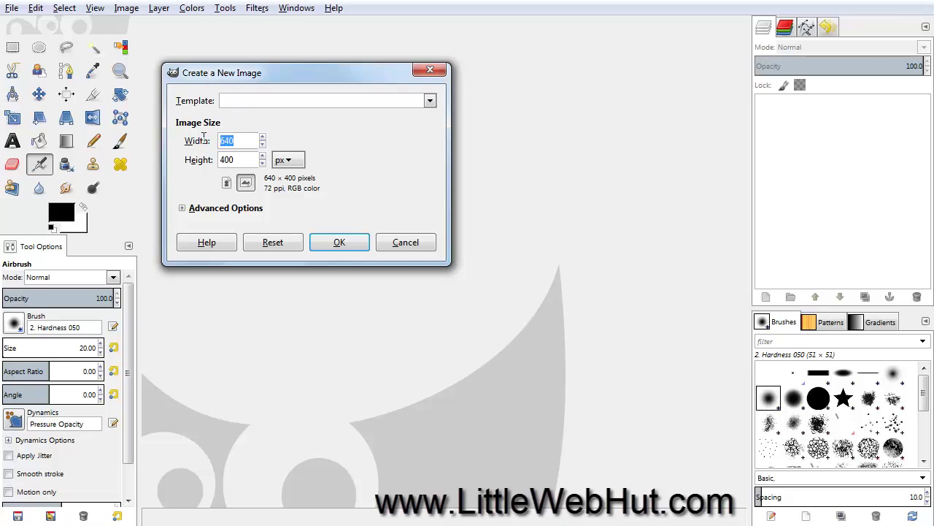
text(400)
key(Tab)
text(200)
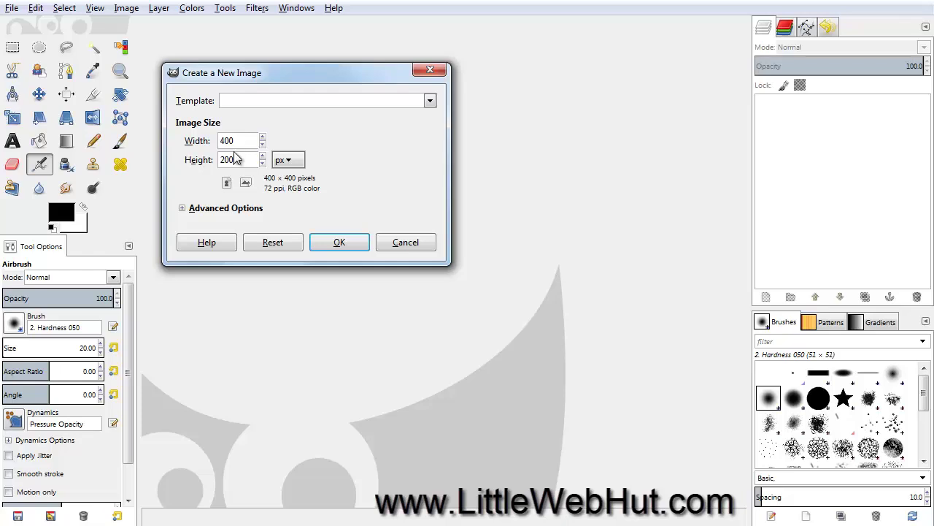
click(340, 242)
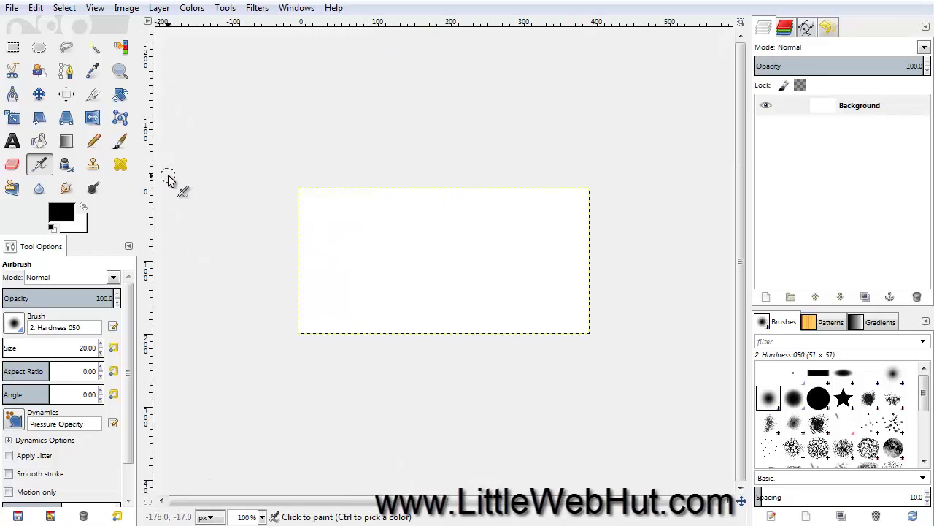
Step: Add the text "GIMP" to the canvas in Sans Bold at 125 px
click(13, 141)
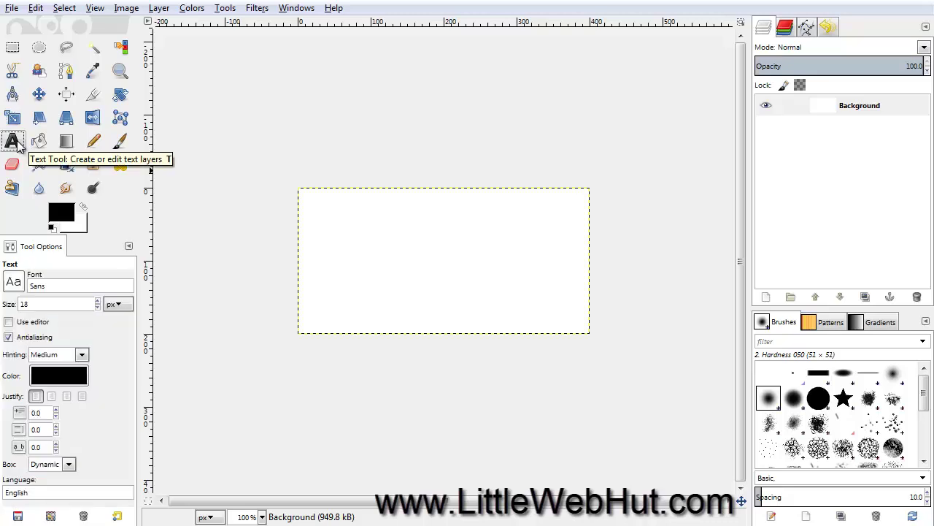
click(14, 282)
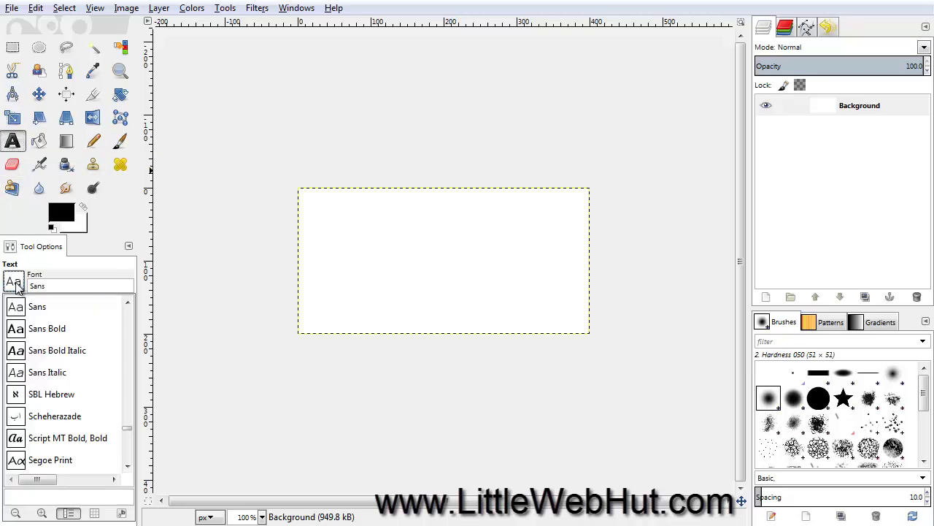
click(46, 329)
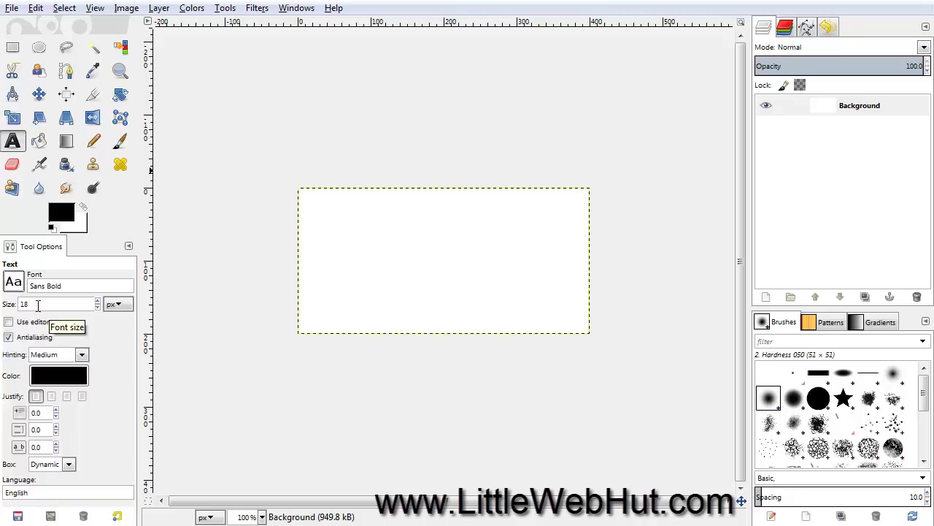
drag(34, 305, 11, 305)
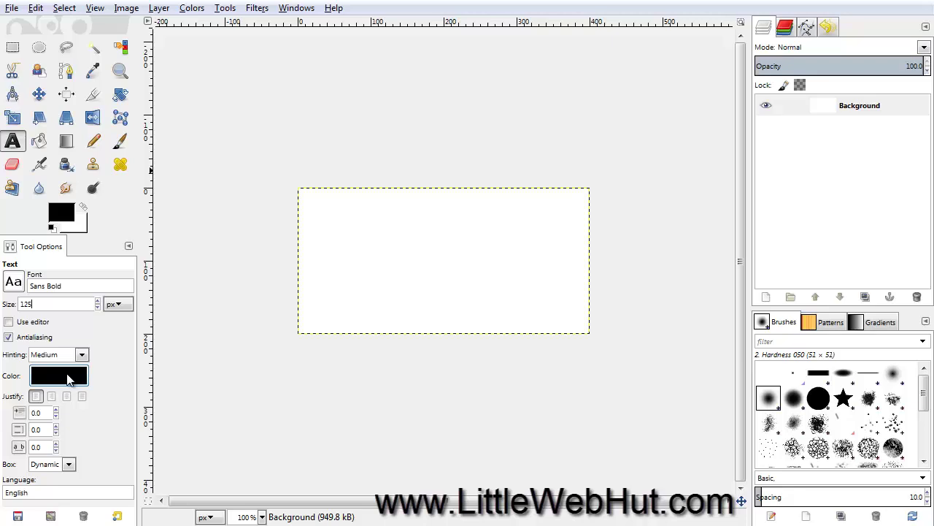
click(306, 212)
text(GIMP)
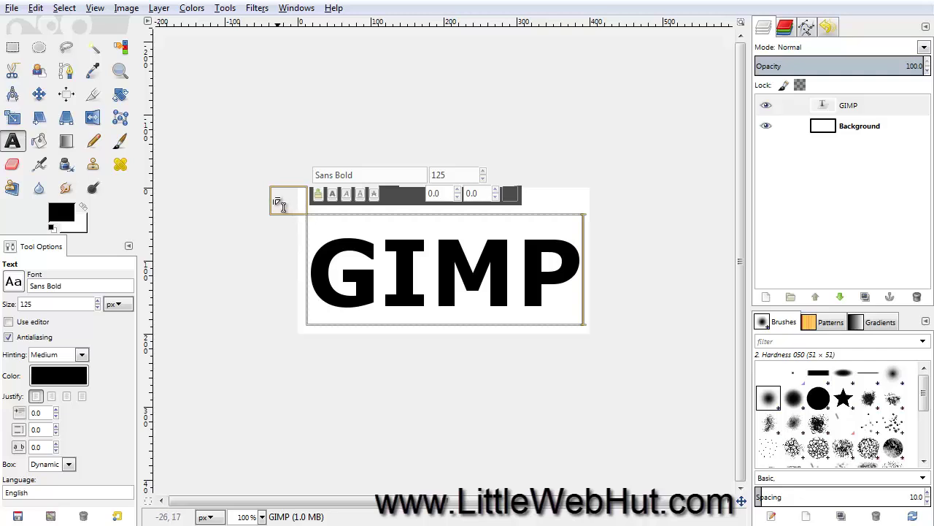
Step: Move the GIMP text to the centre of the canvas and expand its layer to the image size
click(40, 96)
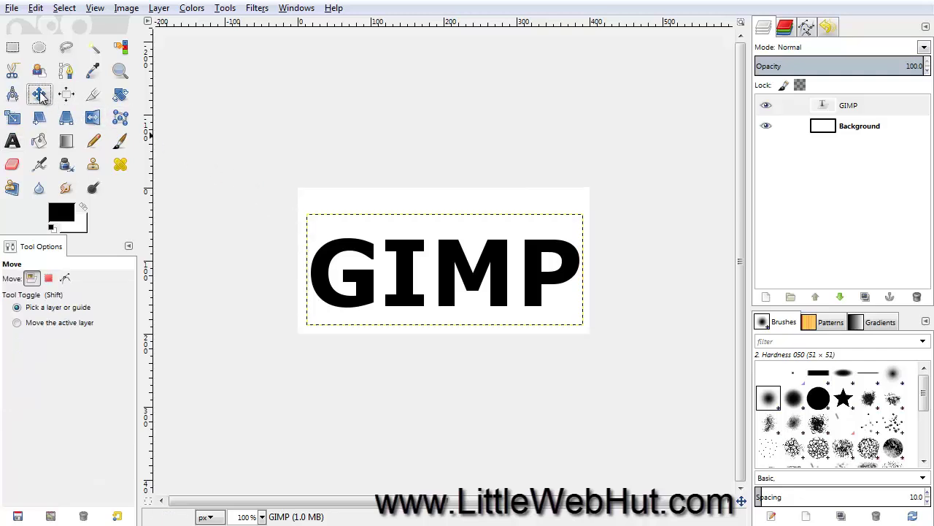
drag(393, 280, 401, 266)
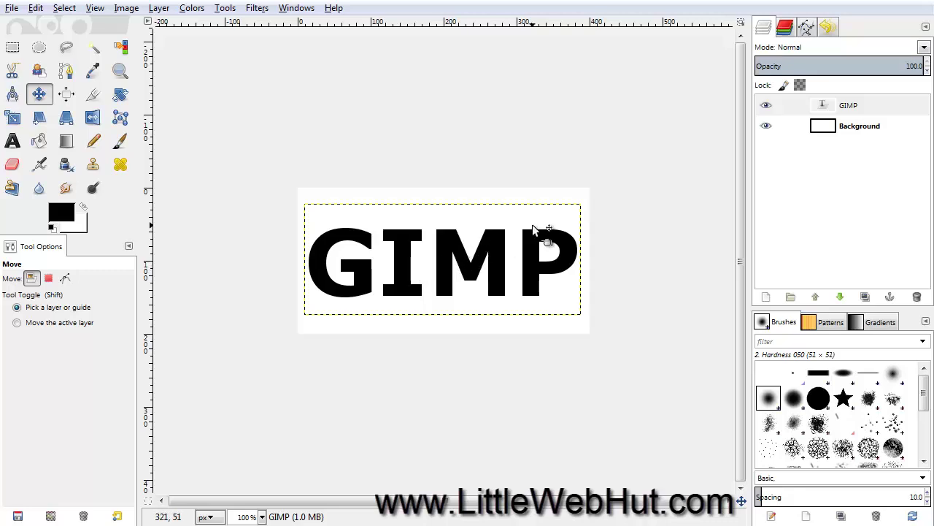
right_click(804, 108)
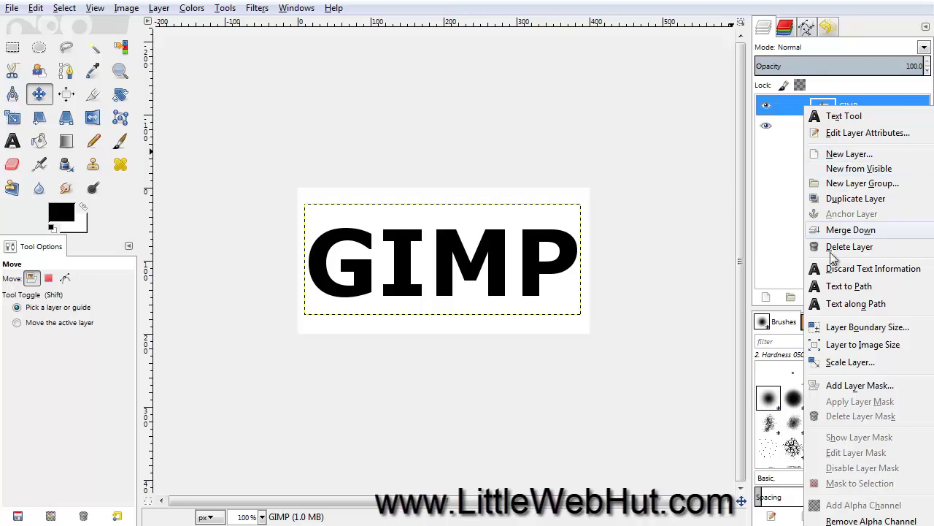
click(841, 349)
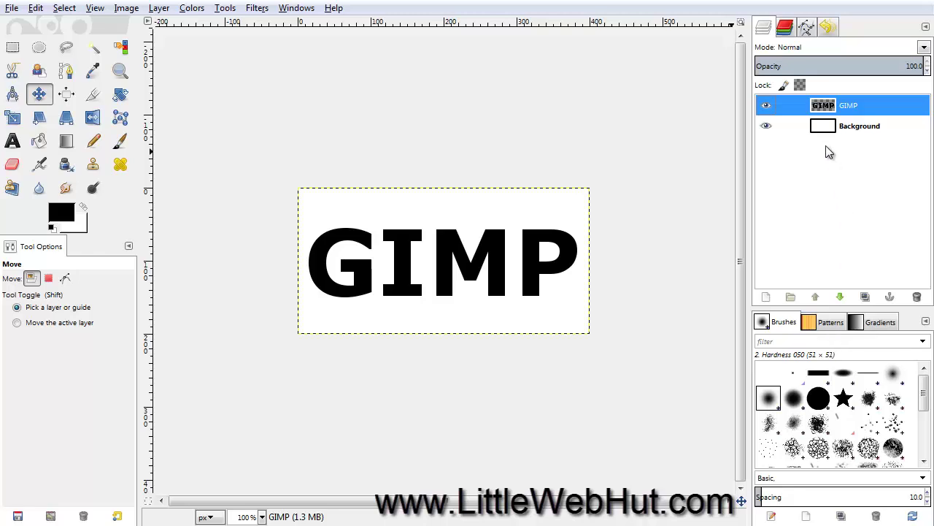
Step: Delete the Background layer and turn the GIMP layer's alpha into a selection around the letters
click(803, 128)
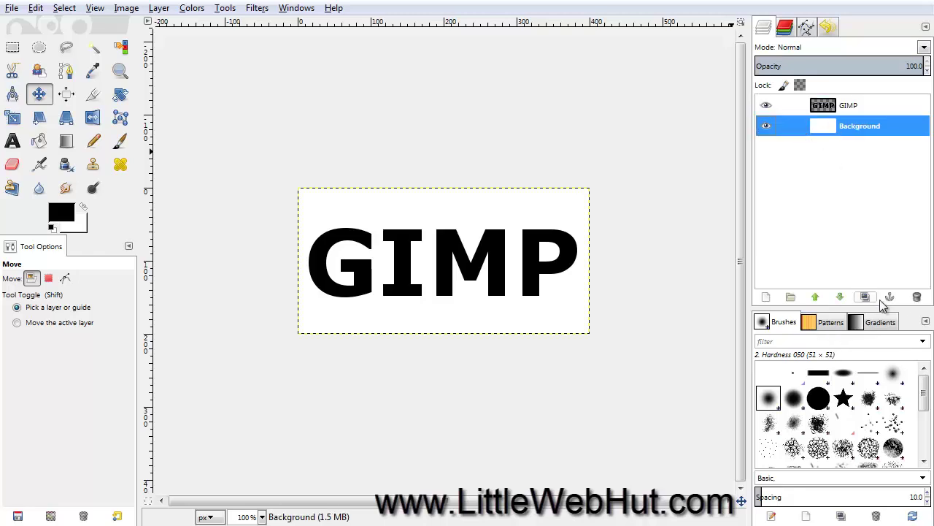
click(917, 297)
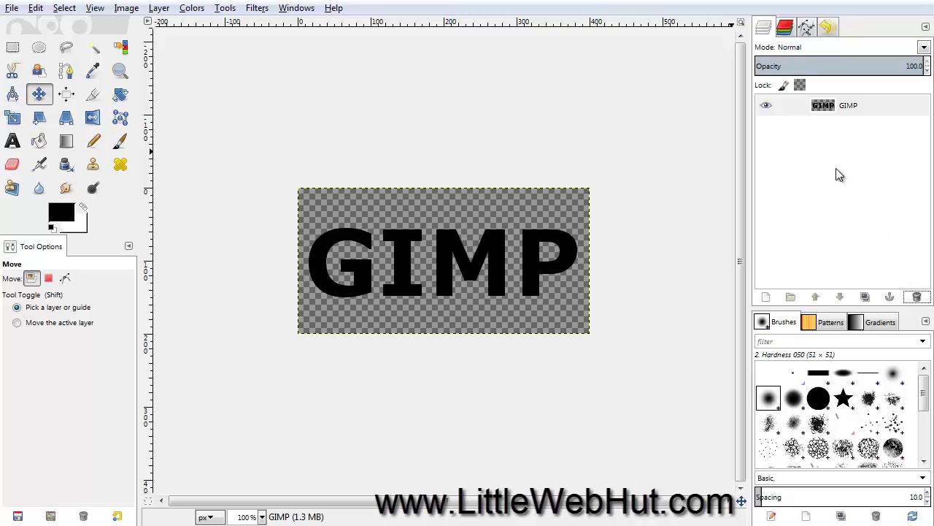
right_click(809, 107)
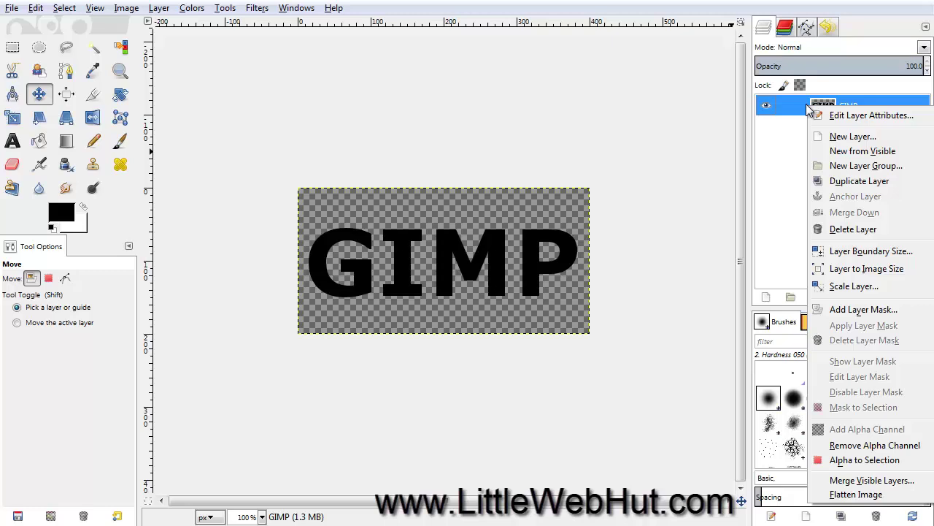
click(854, 460)
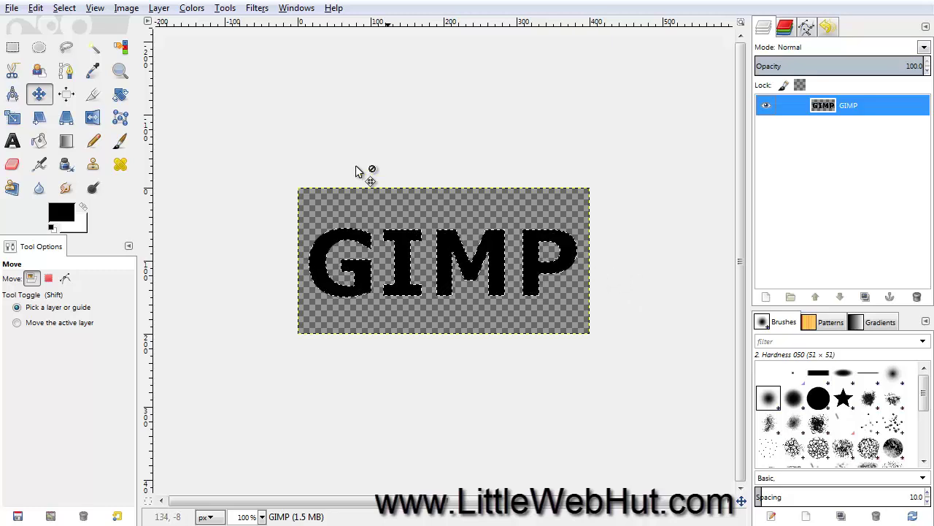
Step: Shrink the letter selection by 2 px
click(66, 9)
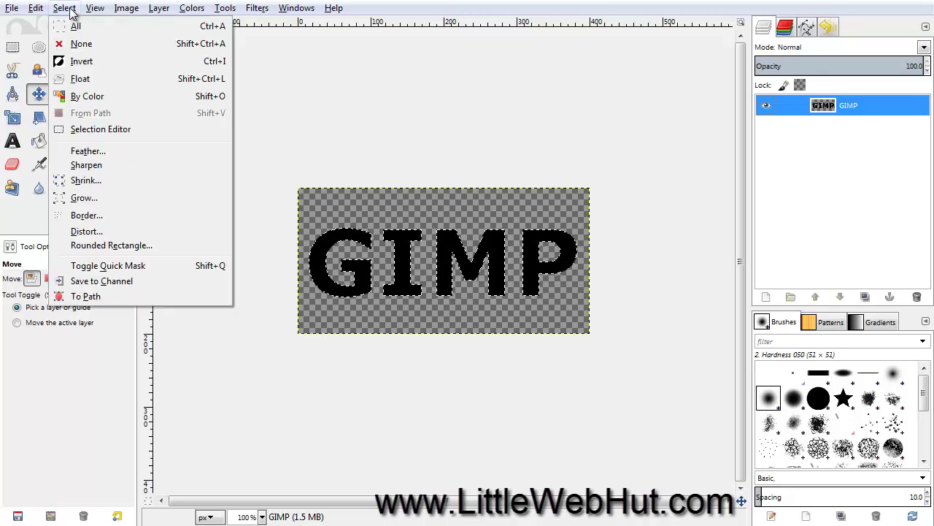
click(93, 185)
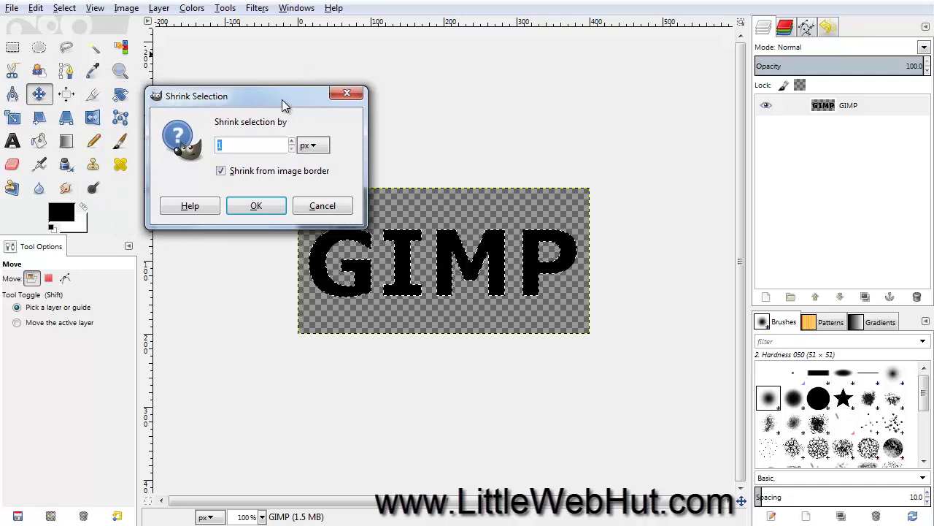
drag(285, 100, 258, 74)
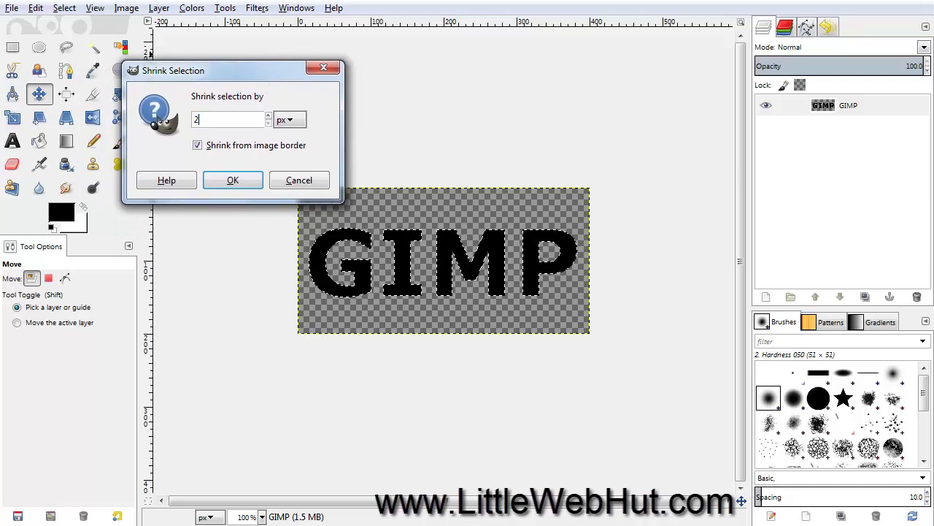
click(233, 180)
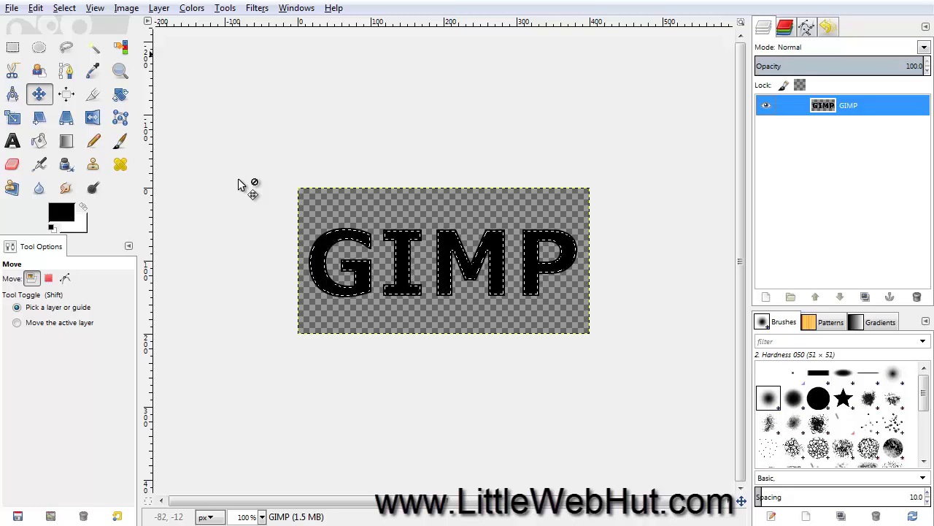
Step: Bucket-fill the whole letter selection with the dark red foreground colour 9e0000
click(42, 145)
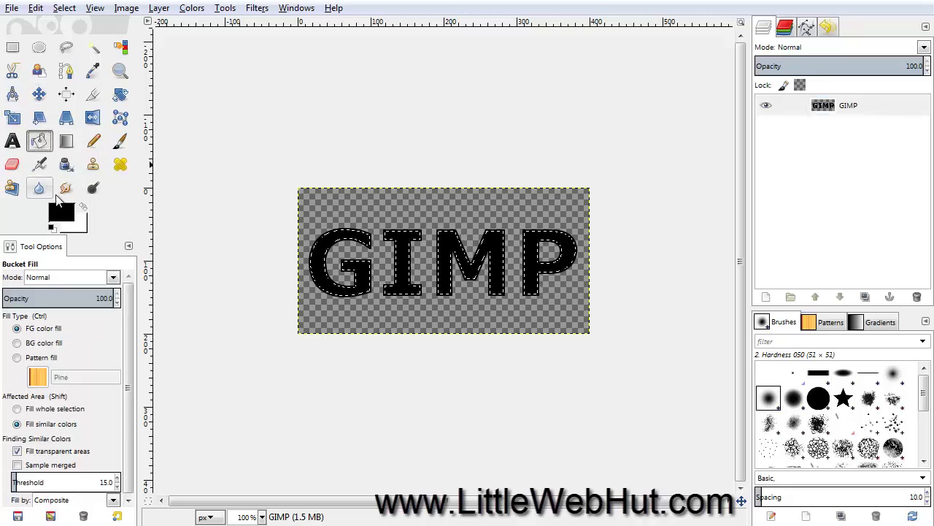
click(64, 213)
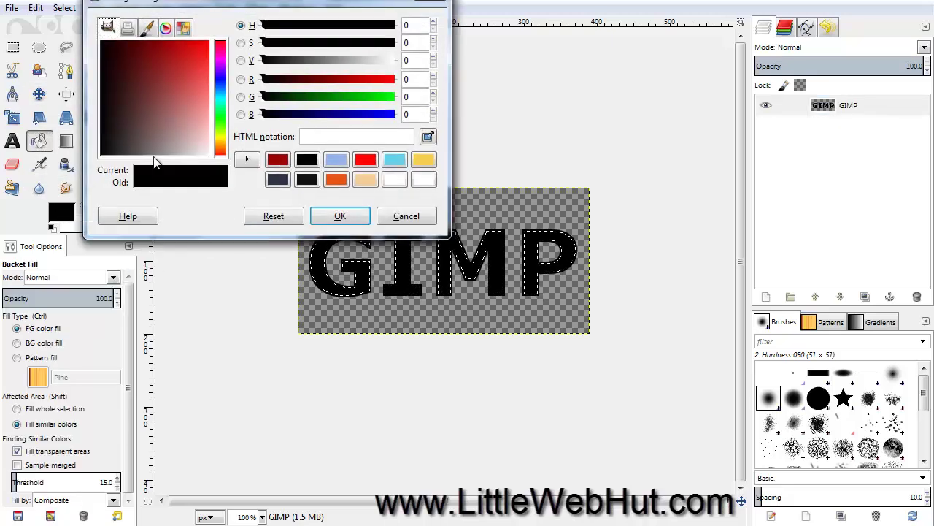
click(277, 161)
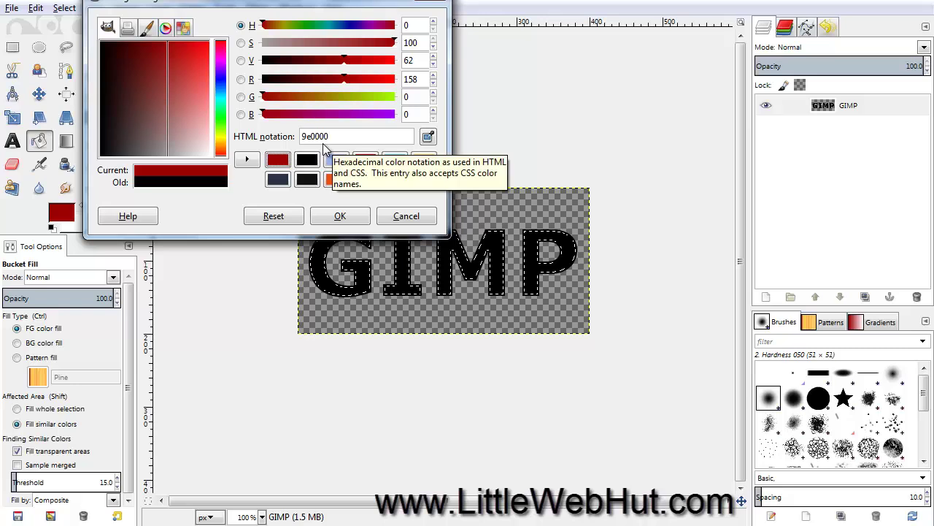
click(339, 217)
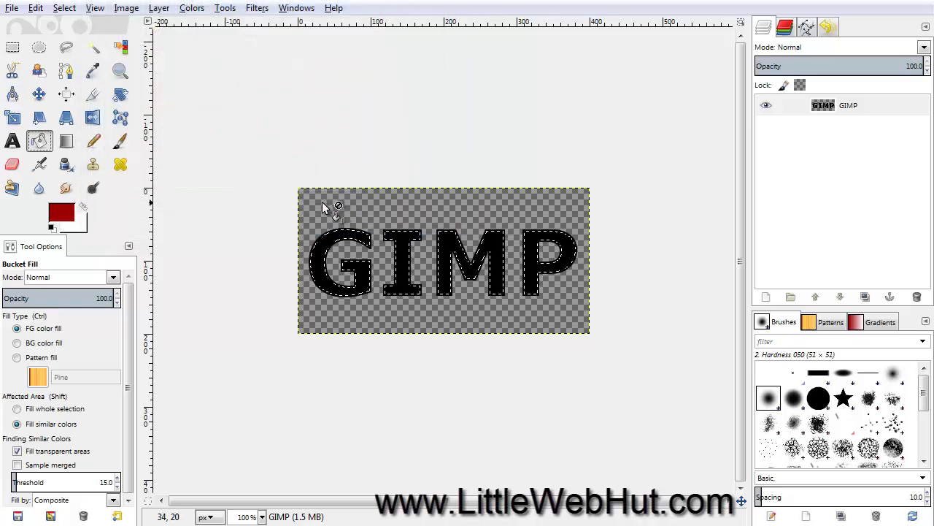
click(17, 410)
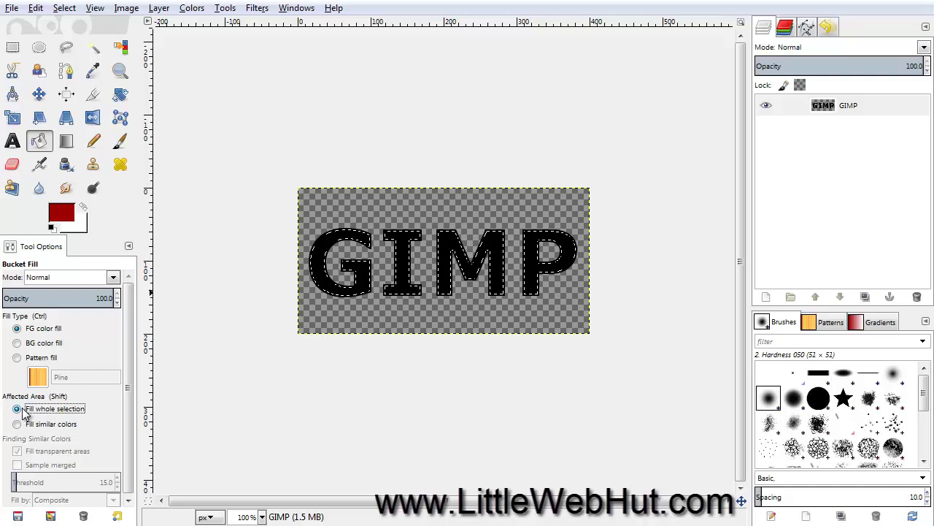
click(317, 270)
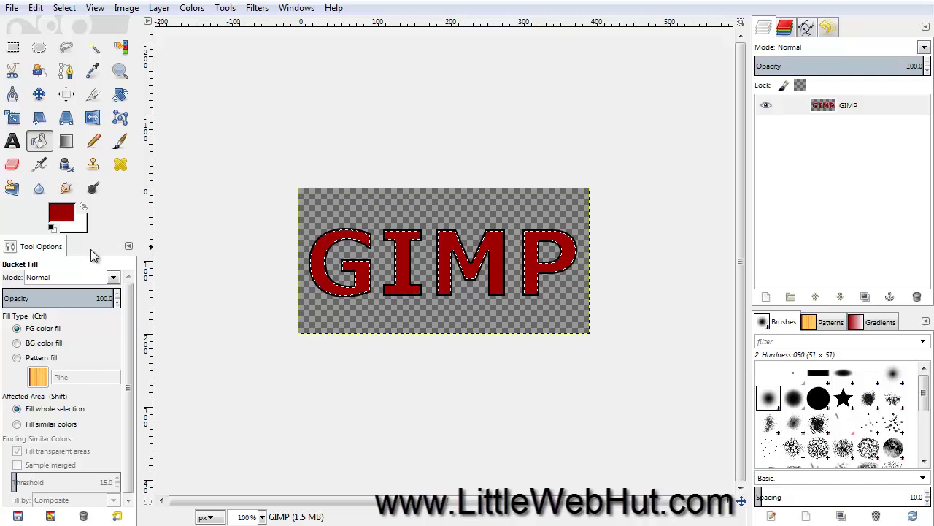
Step: Make white the foreground and black the background colour, and open the Mosaic distort filter for the selected letters
click(52, 229)
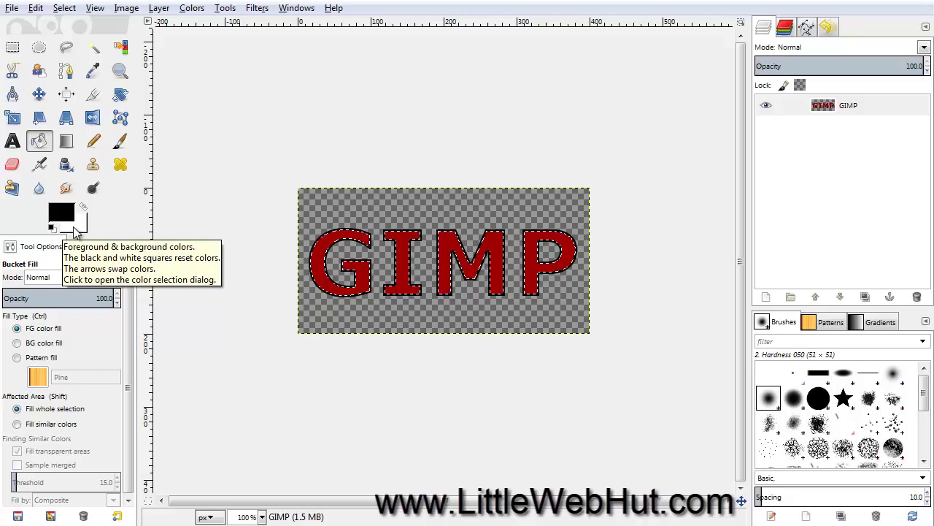
click(84, 207)
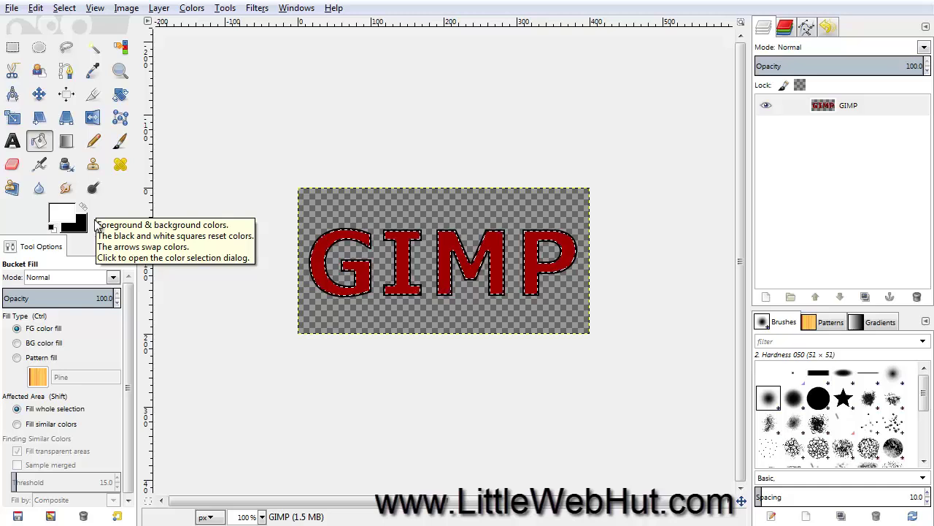
click(257, 10)
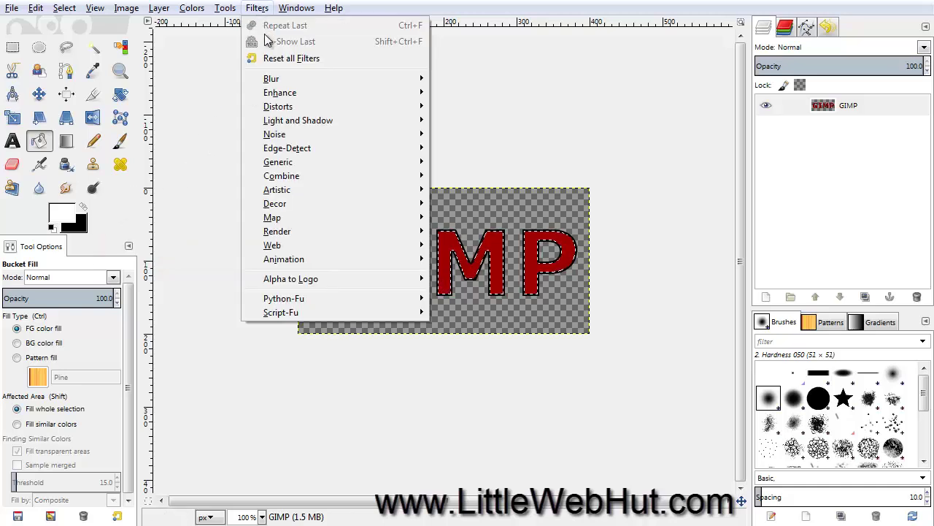
mouse_move(310, 110)
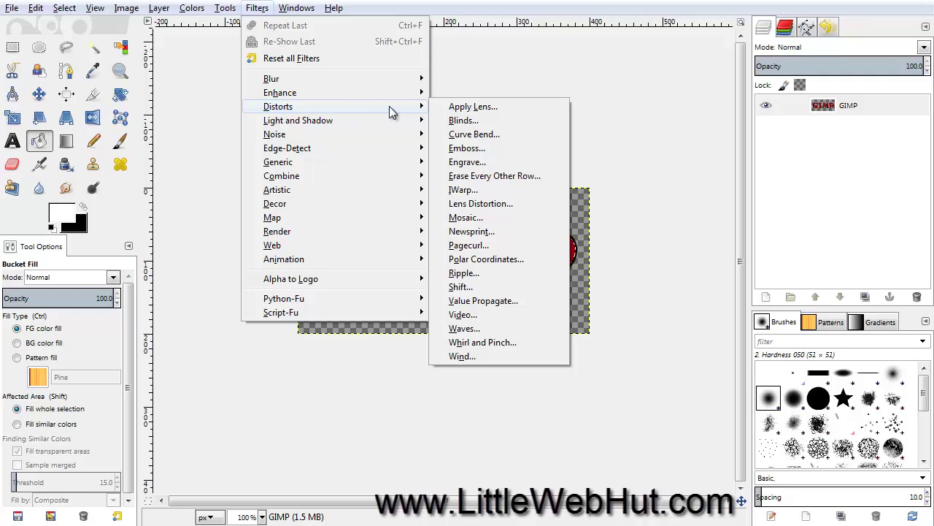
click(478, 219)
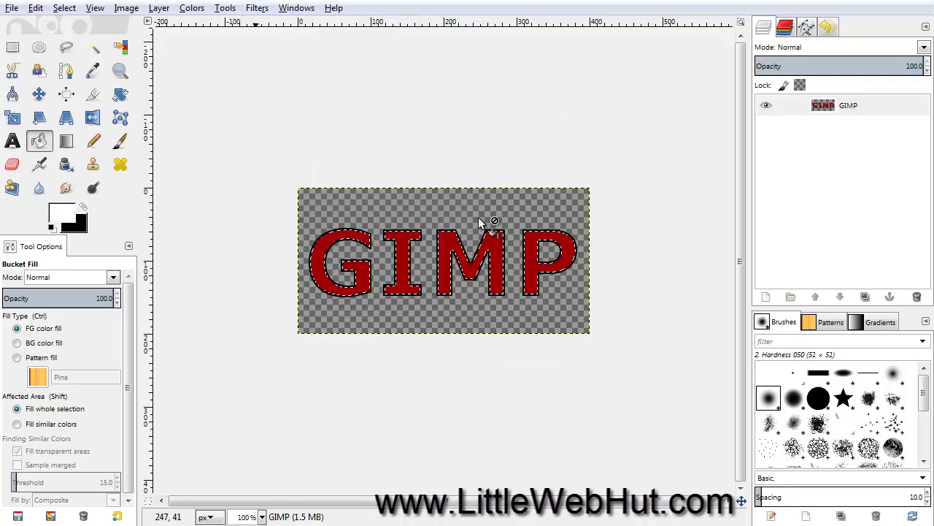
drag(249, 75, 266, 62)
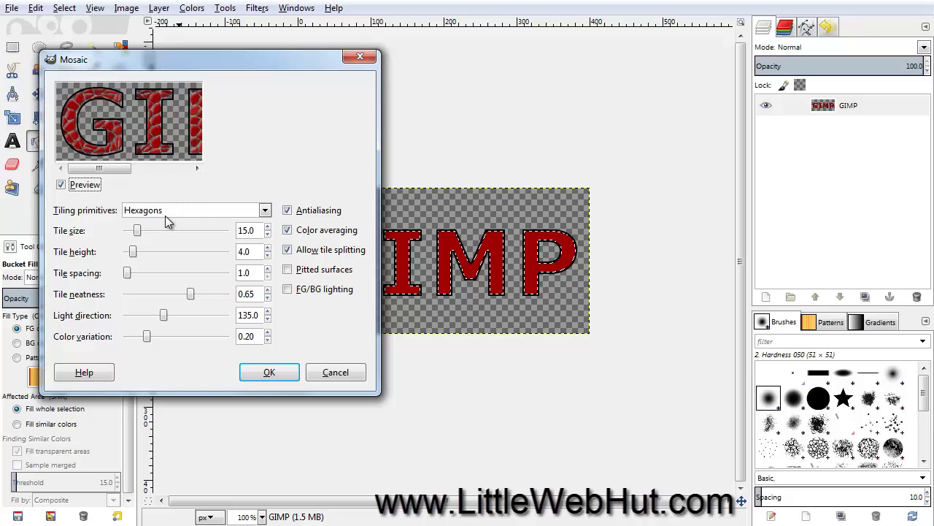
Step: Set the mosaic's tile height to 10, tile neatness to 1.00 and color variation to 0.00
click(247, 251)
text(10)
key(Return)
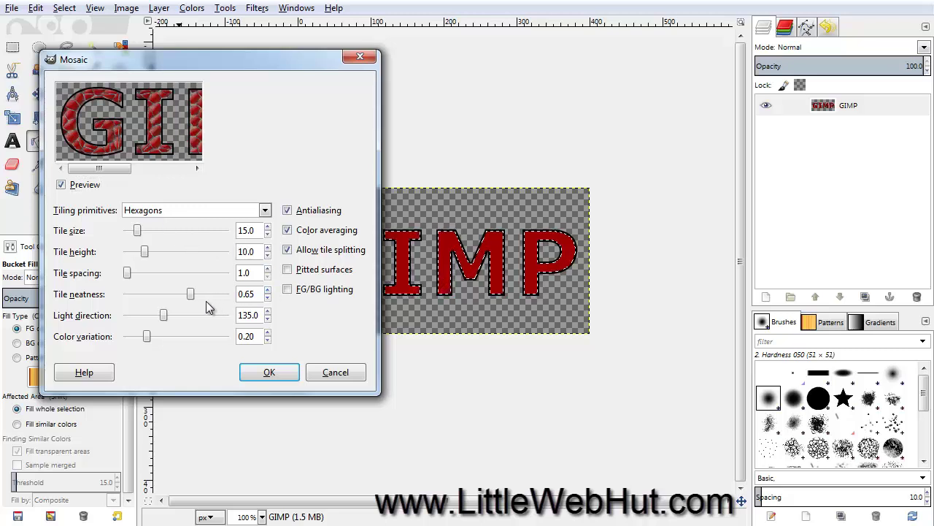
drag(194, 296, 229, 297)
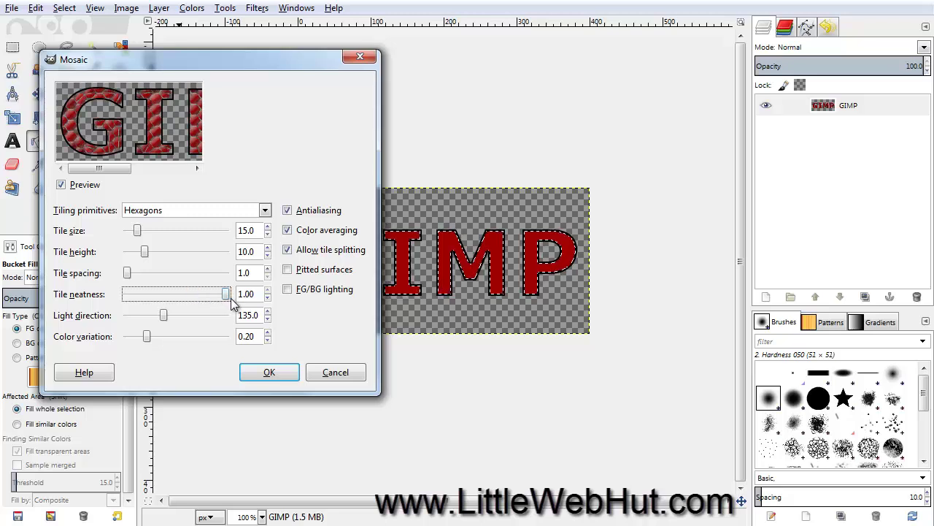
drag(149, 338, 112, 337)
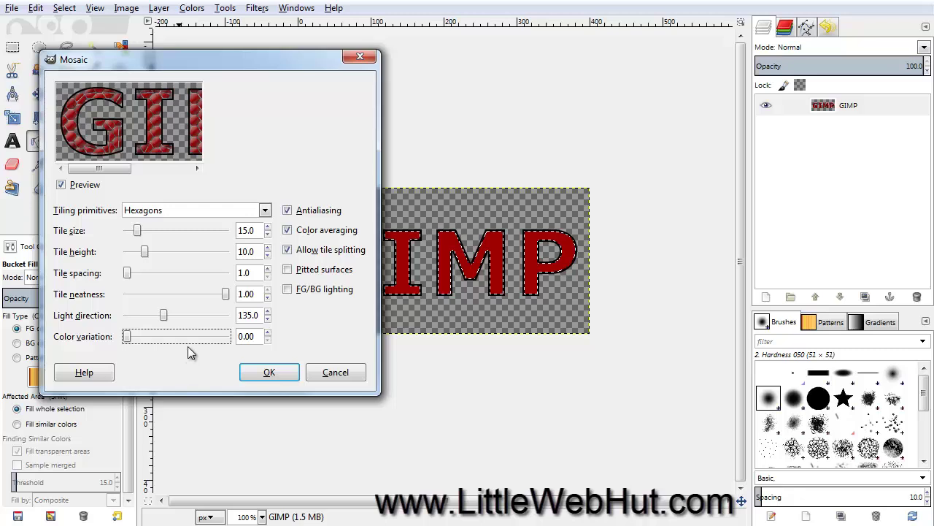
Step: Disable color averaging and tile splitting, enable FG/BG lighting, and apply the mosaic to the letters
click(287, 229)
click(287, 249)
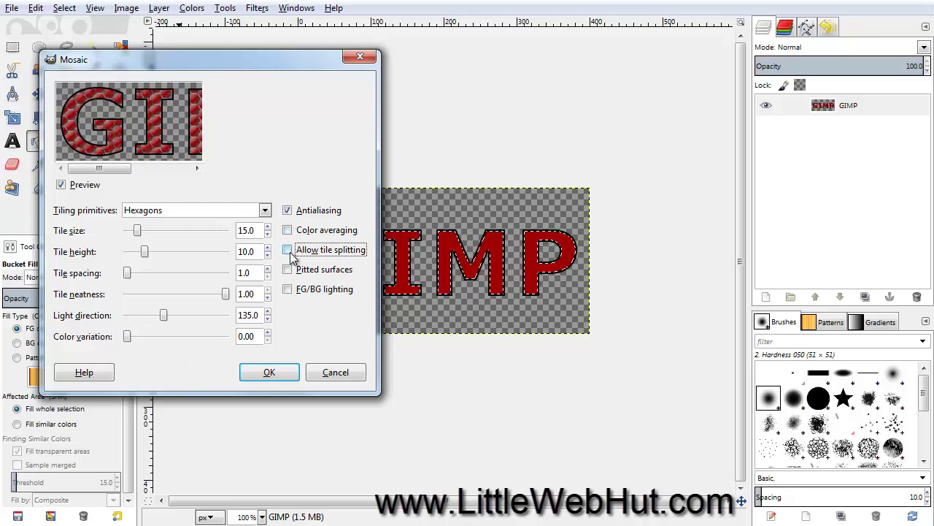
click(288, 292)
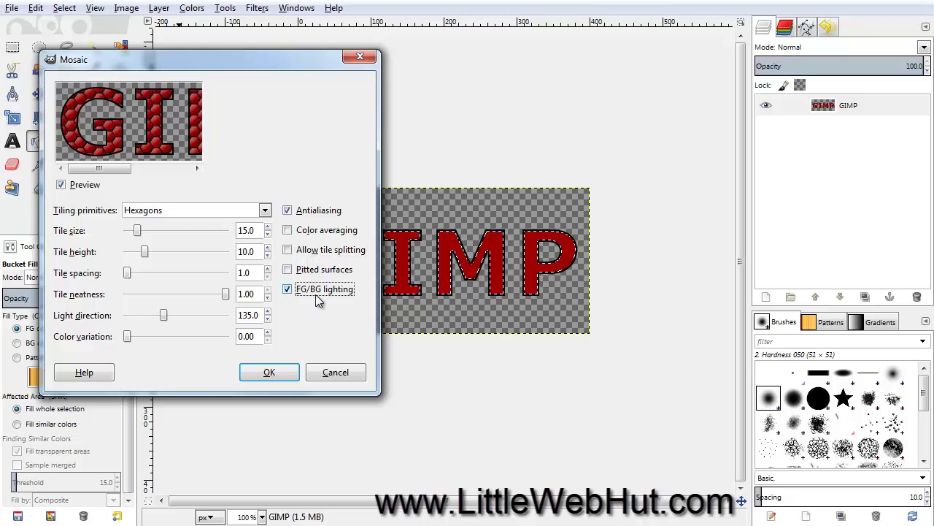
click(272, 373)
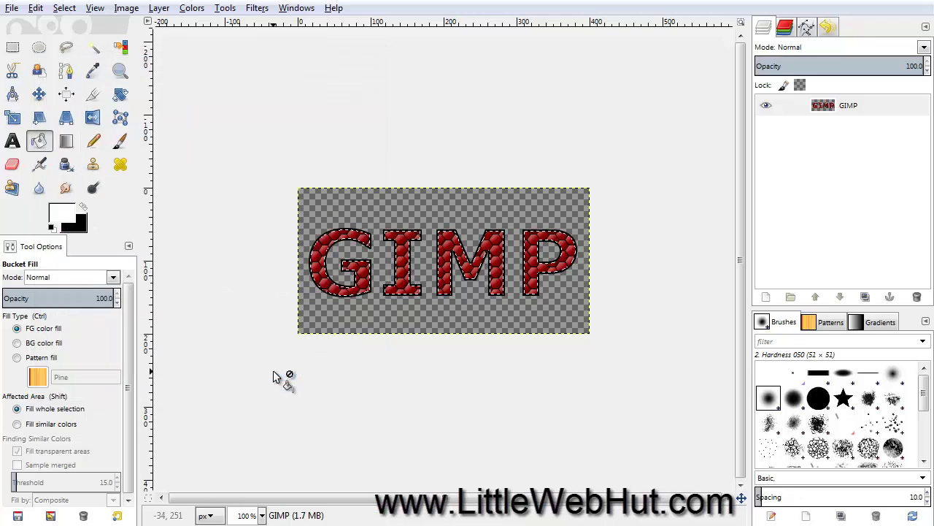
Step: Clear the letter selection and open the IWarp distort filter for the GIMP layer
click(65, 8)
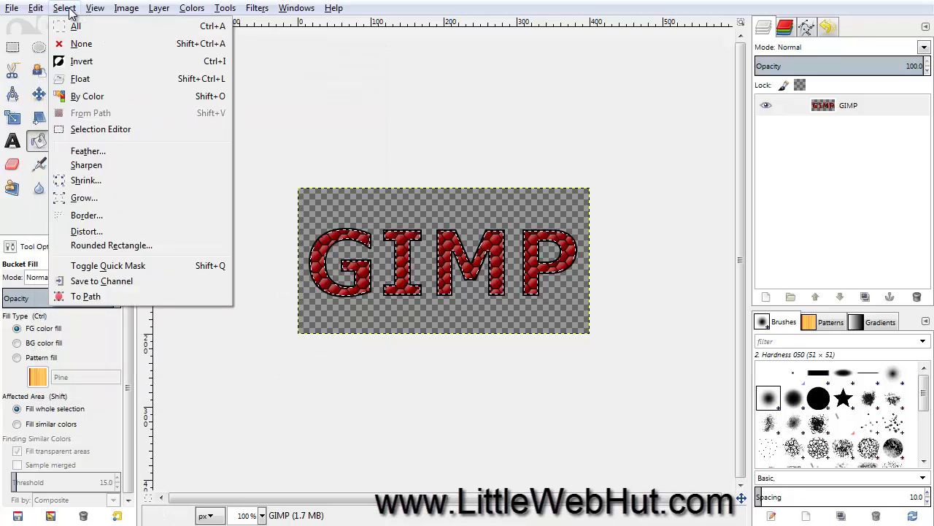
click(86, 43)
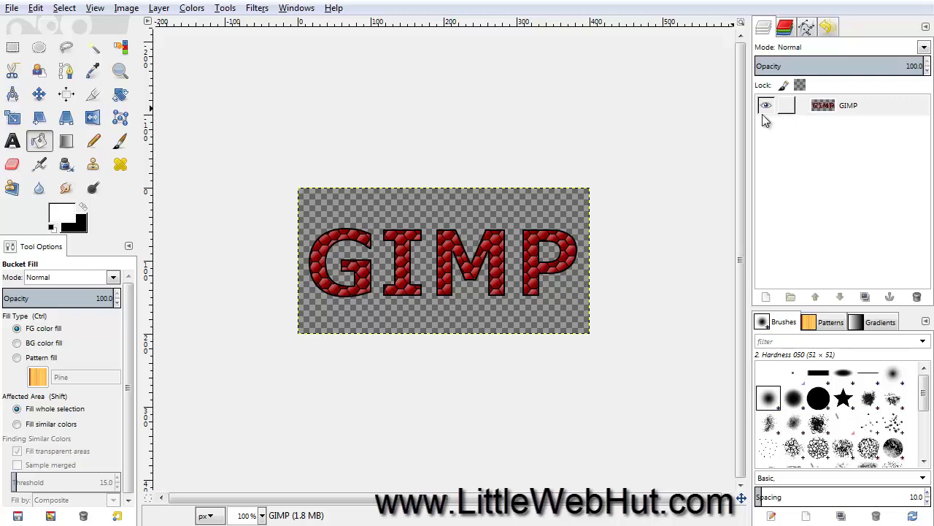
click(255, 8)
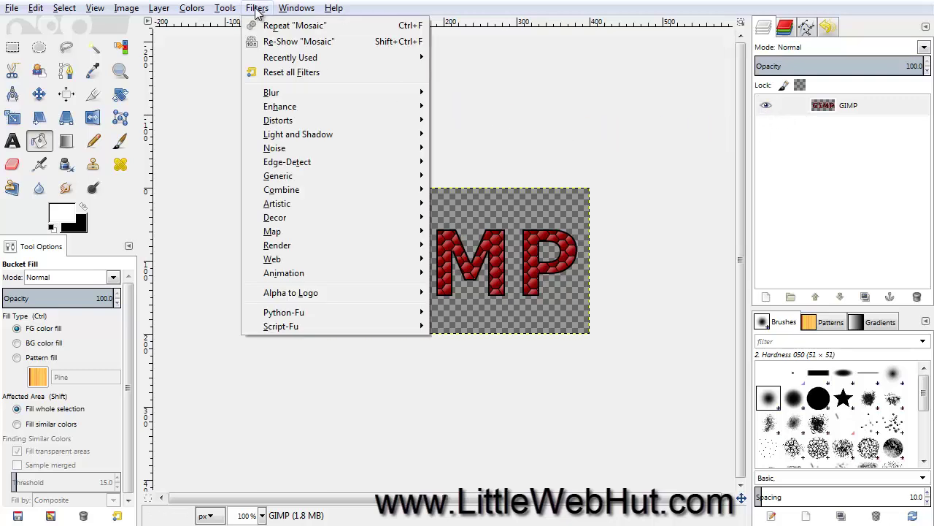
mouse_move(363, 122)
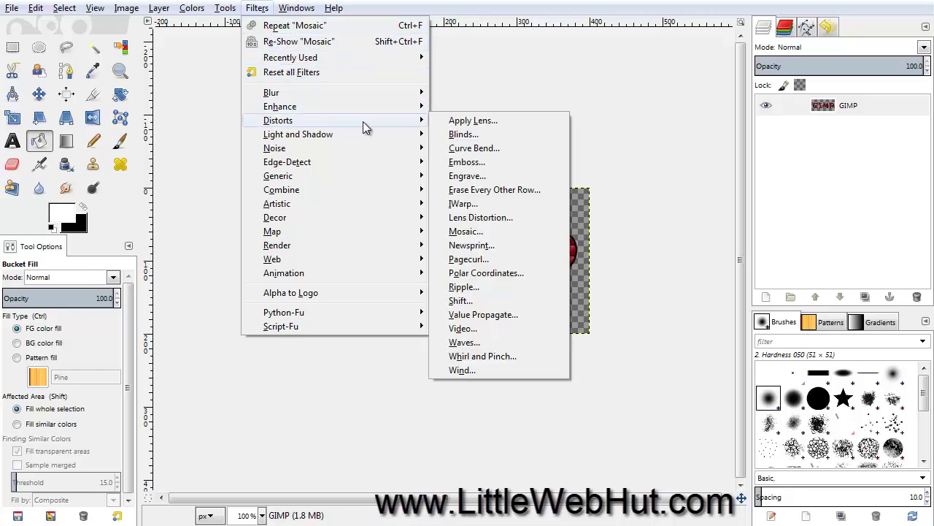
click(474, 204)
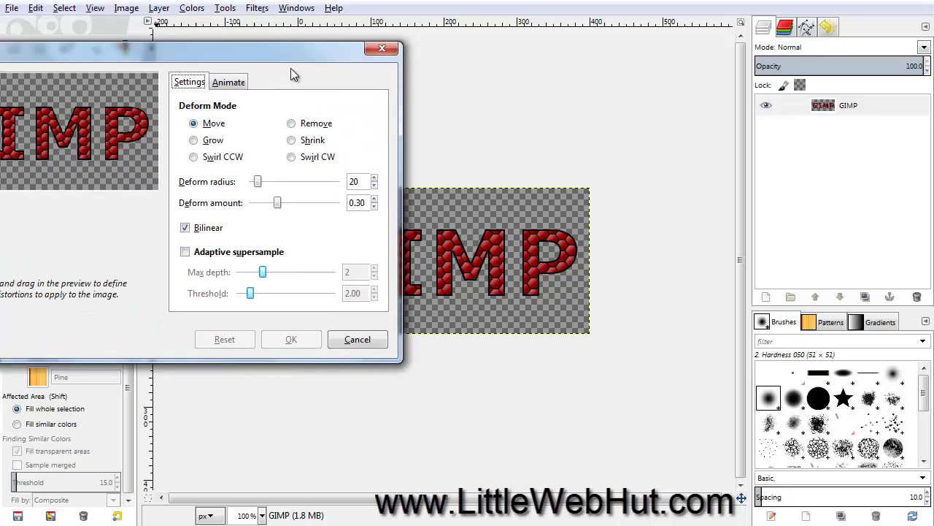
Step: Set IWarp to the Grow deform mode with a deform radius of 175 and a deform amount of 1.00
click(336, 168)
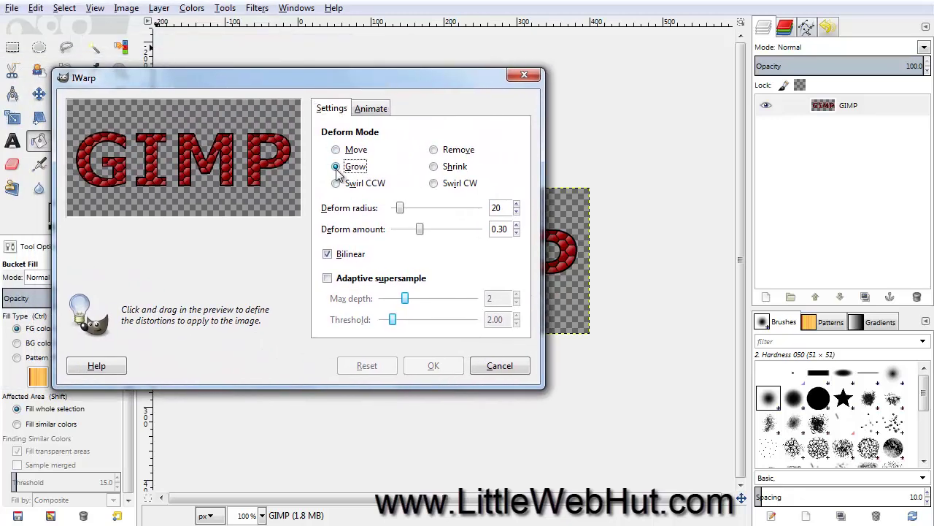
double_click(496, 208)
text(175)
key(Return)
drag(419, 228, 479, 228)
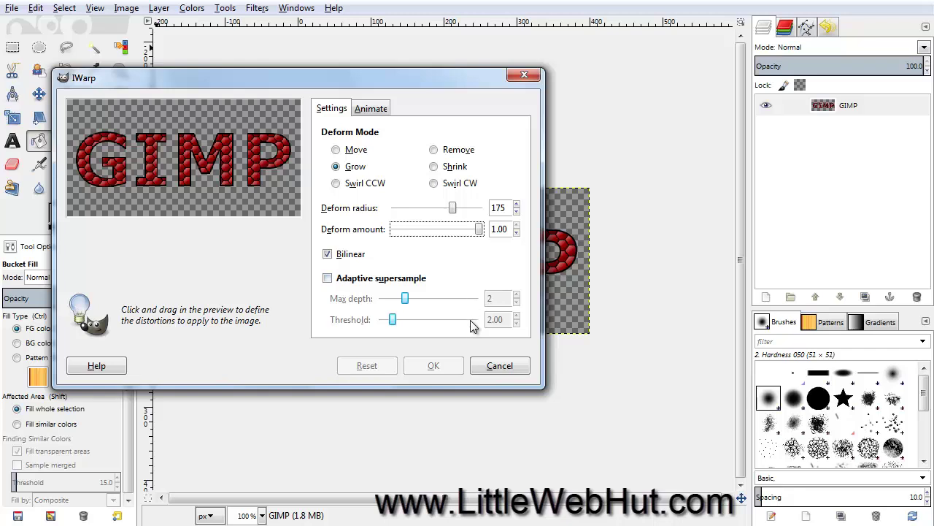
Step: Enable IWarp animation with 5 frames and grow the lettering from the centre of the preview
click(378, 111)
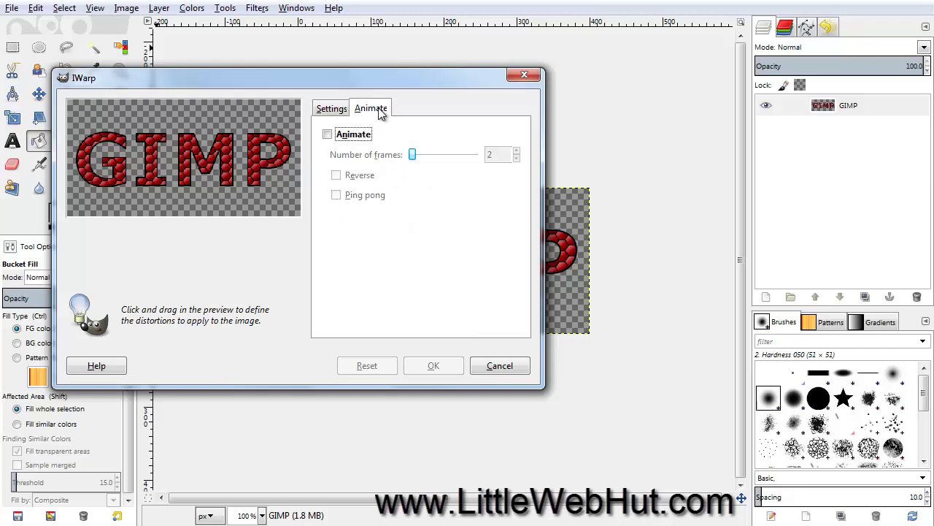
click(327, 136)
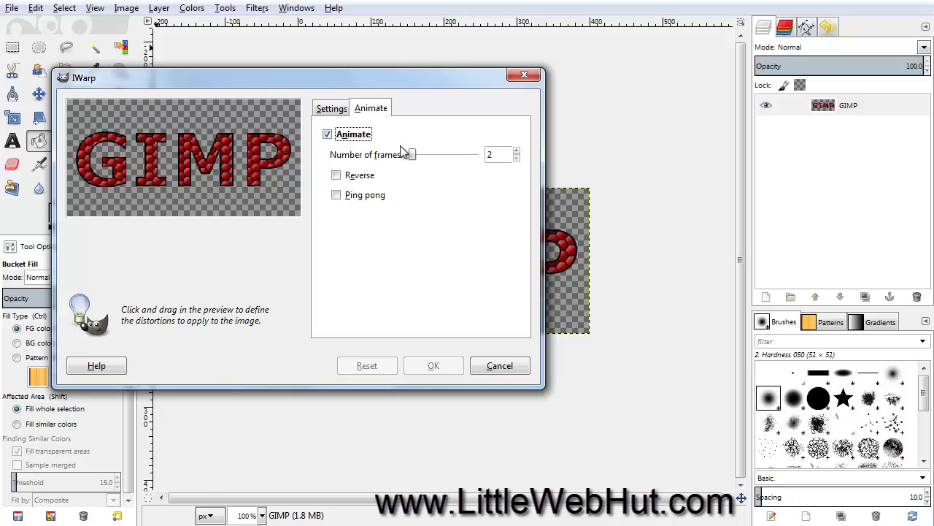
double_click(493, 154)
text(5)
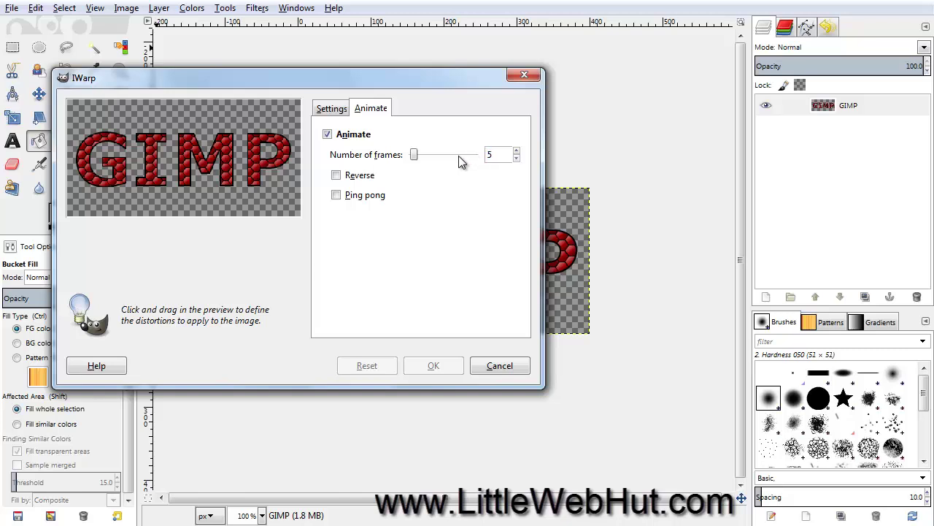
click(184, 159)
drag(185, 159, 184, 159)
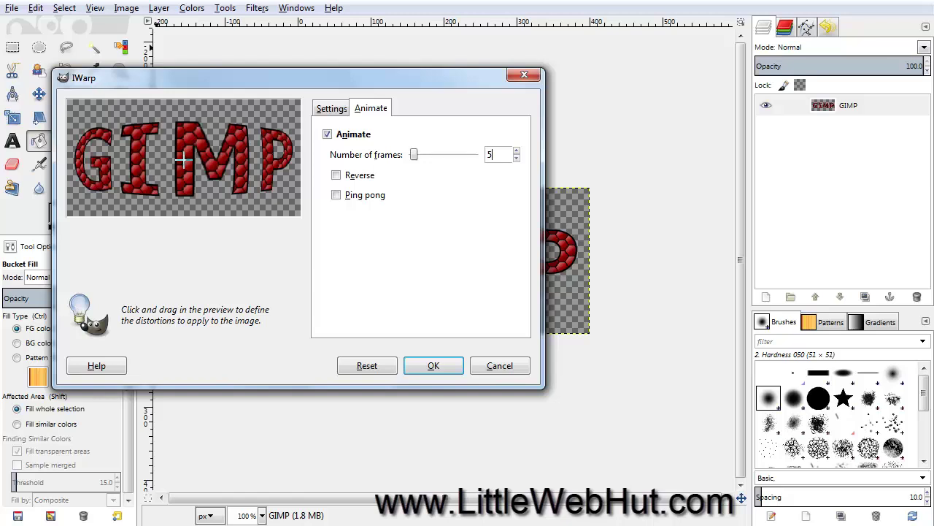
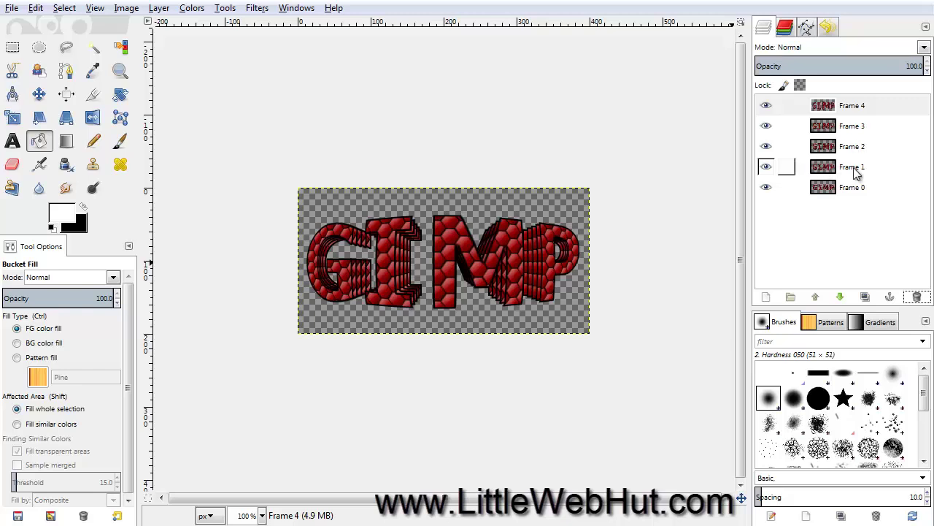
Step: Duplicate the Frame 3 layer and raise the copy above Frame 4
click(803, 128)
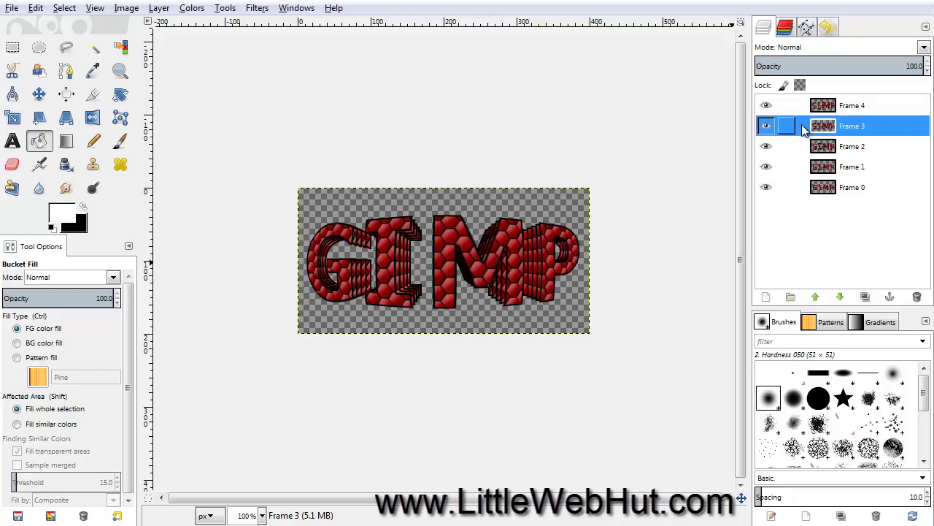
click(865, 297)
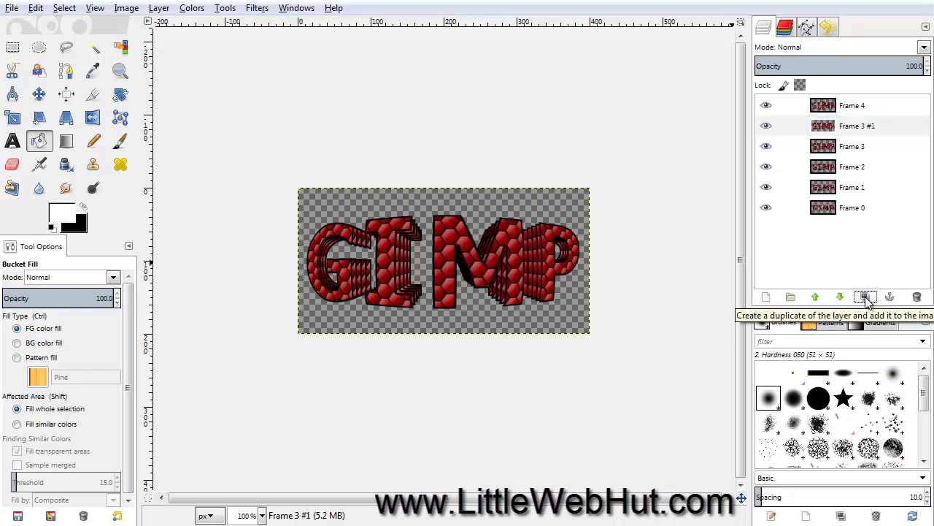
click(817, 299)
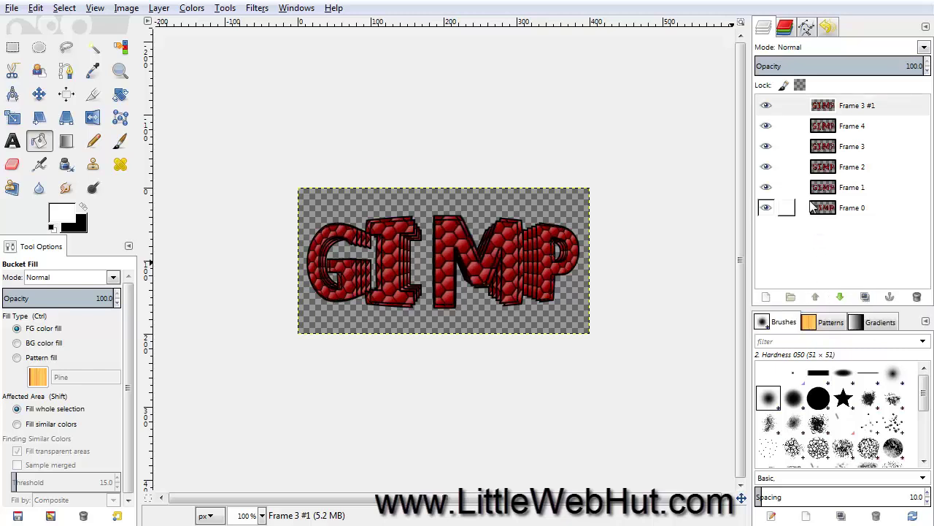
Step: Duplicate the Frame 2 layer and raise the copy to the top of the layer stack, above the Frame 3 copy
click(807, 166)
click(863, 298)
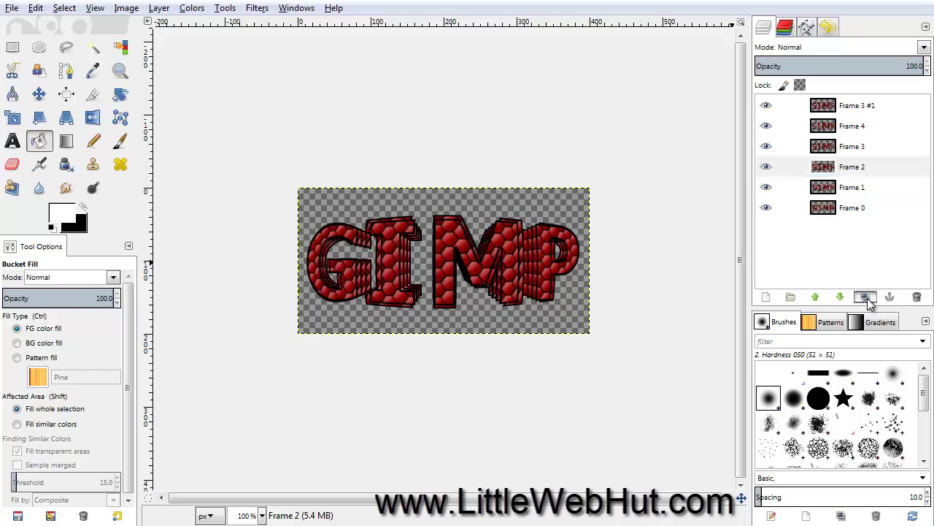
click(818, 298)
click(818, 298)
click(817, 297)
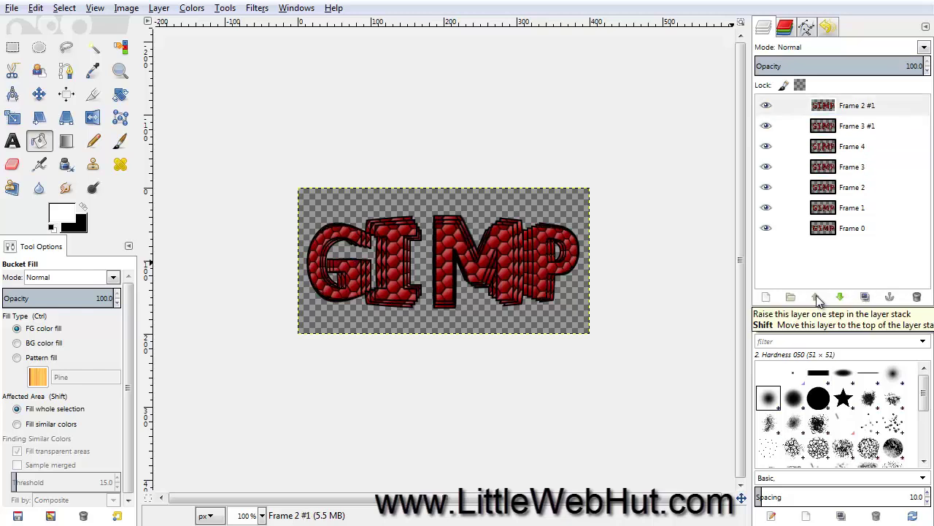
Step: Duplicate the Frame 1 layer and raise the copy to the top of the layer stack, above the Frame 2 copy
click(800, 210)
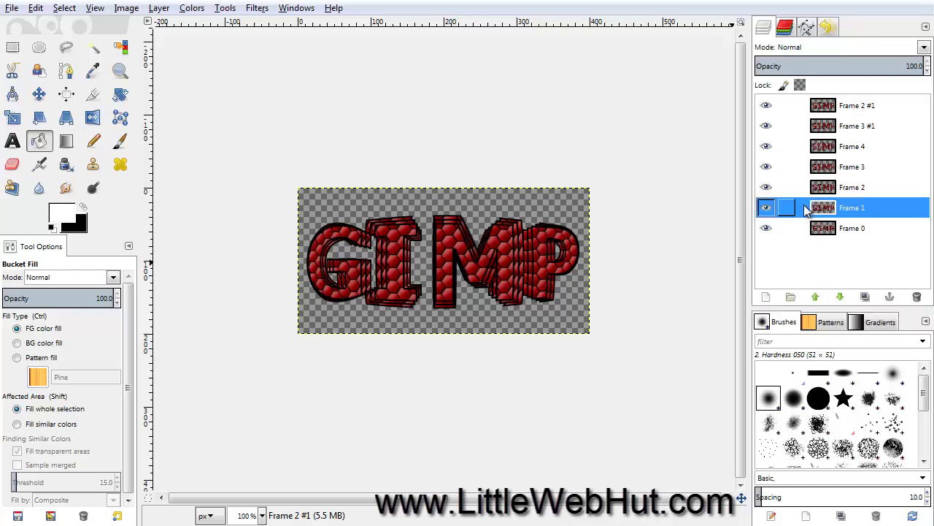
click(865, 297)
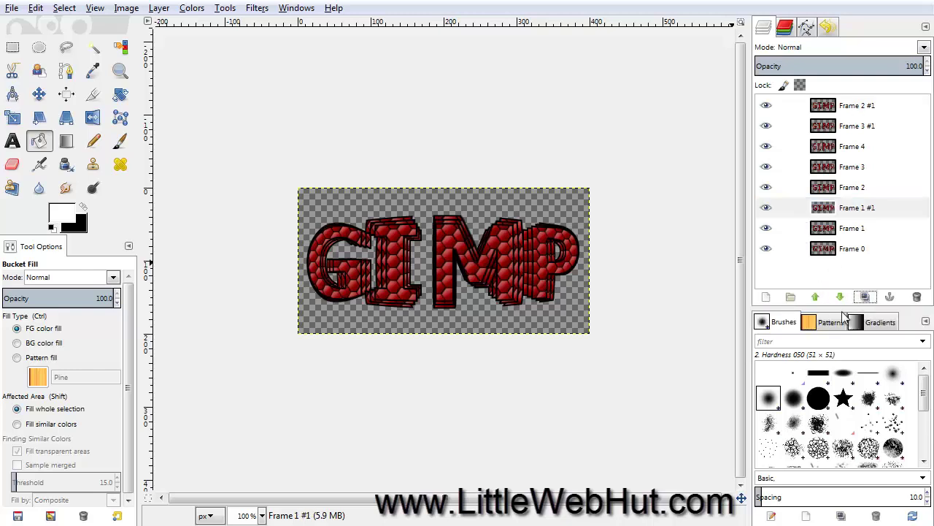
click(817, 297)
click(817, 297)
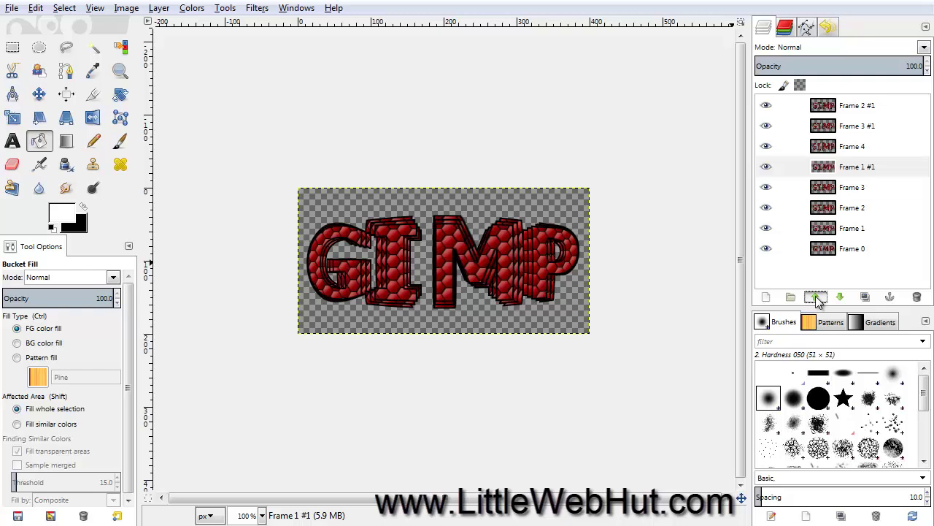
click(817, 297)
click(817, 298)
click(817, 297)
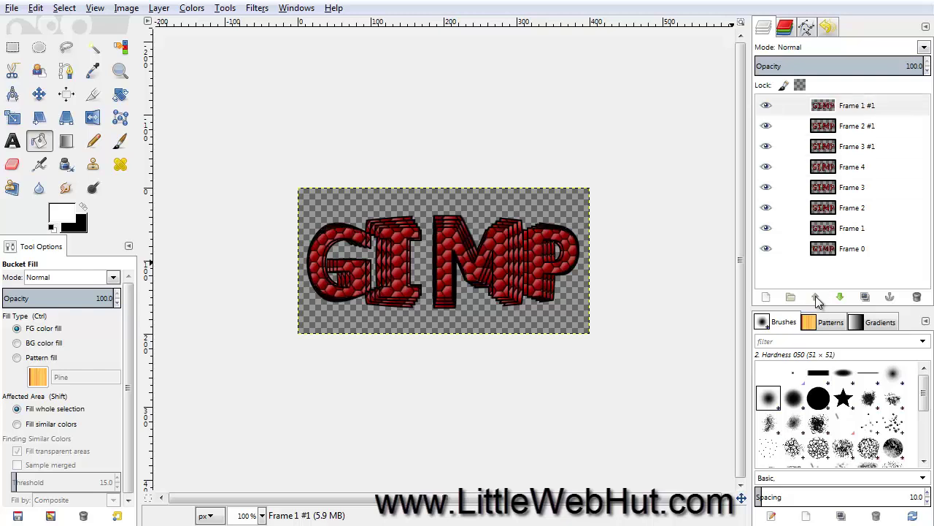
Step: Rename the duplicated layer Frame 3 #1 as Frame 5
click(871, 150)
double_click(869, 146)
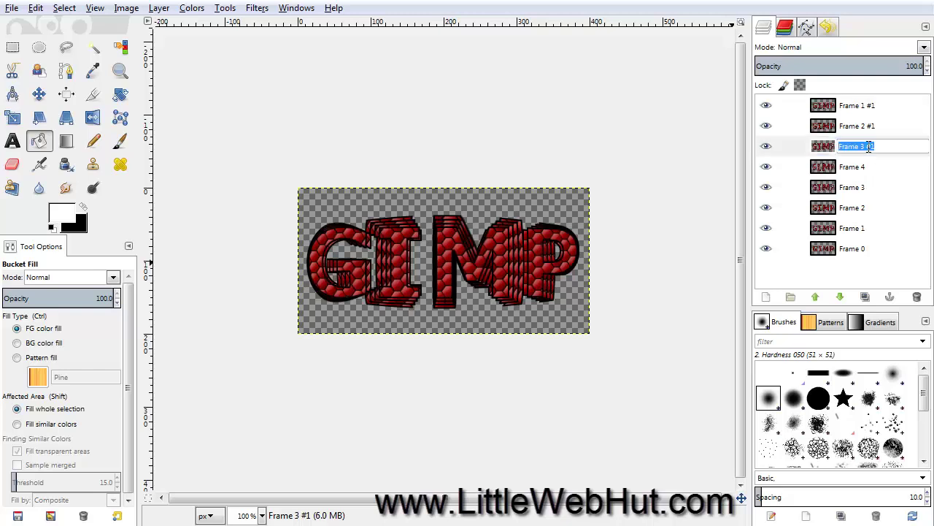
click(879, 146)
key(Return)
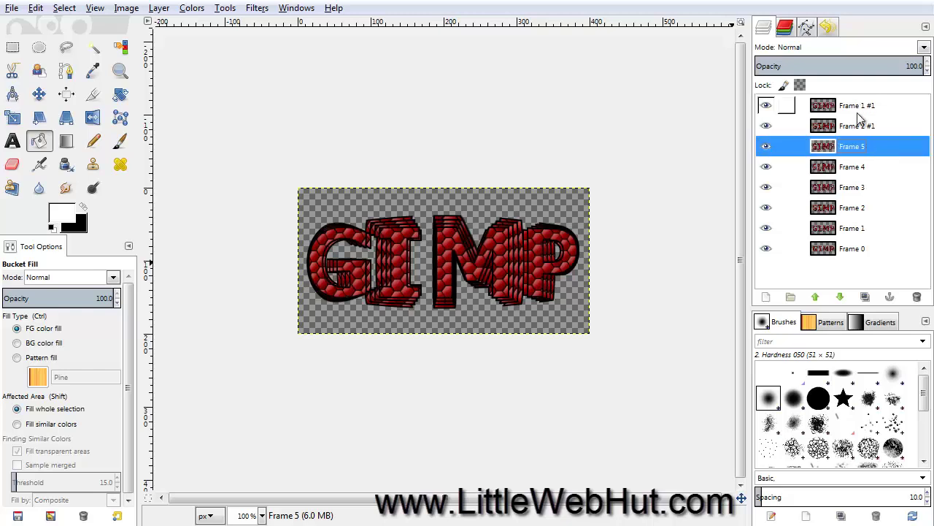
Step: Rename the duplicated layer Frame 2 #1 as Frame 6
click(868, 127)
double_click(880, 126)
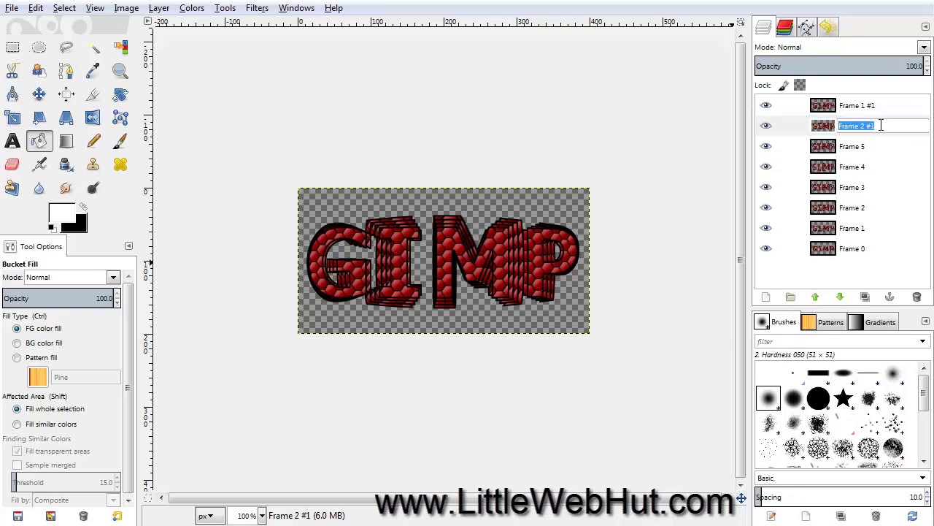
click(882, 126)
text(6)
key(Return)
Step: Rename the duplicated layer Frame 1 #1 as Frame 7
click(872, 106)
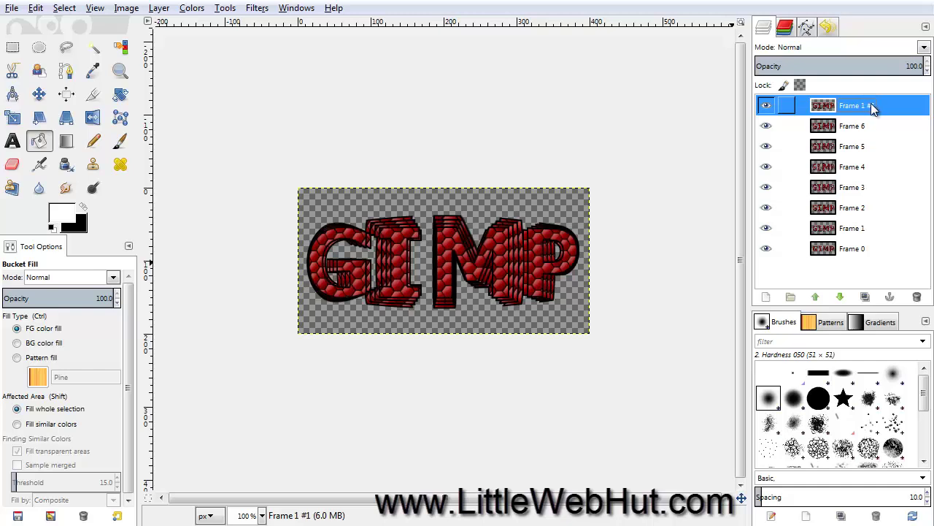
double_click(872, 105)
click(882, 106)
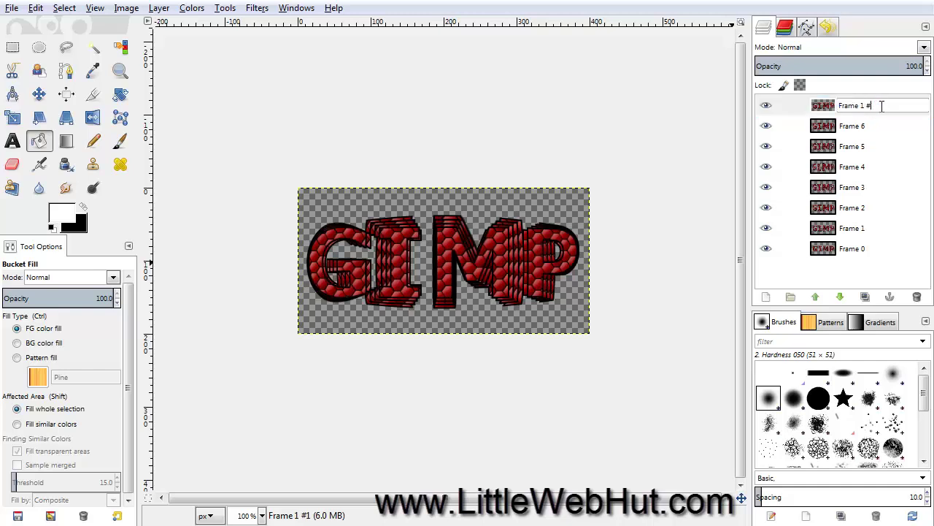
key(Return)
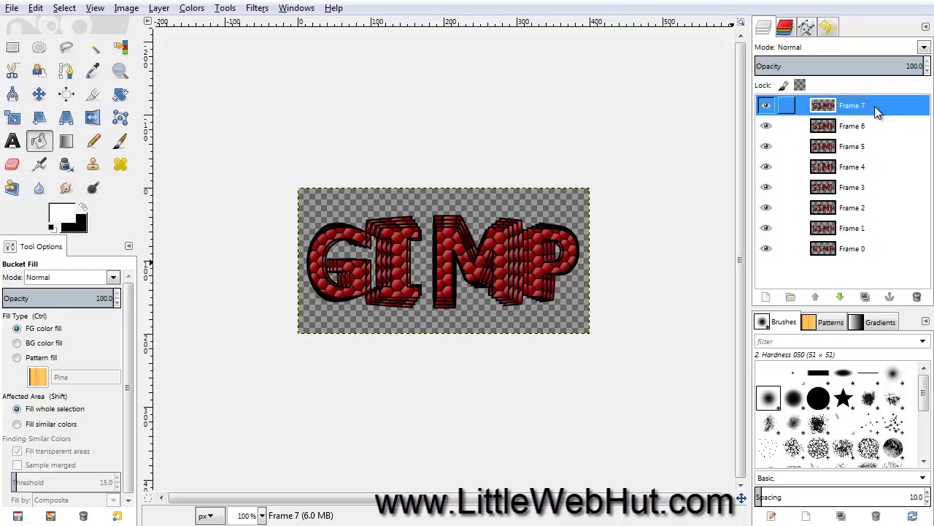
Step: Preview the eight-frame animation in Animation Playback and close the preview
click(257, 9)
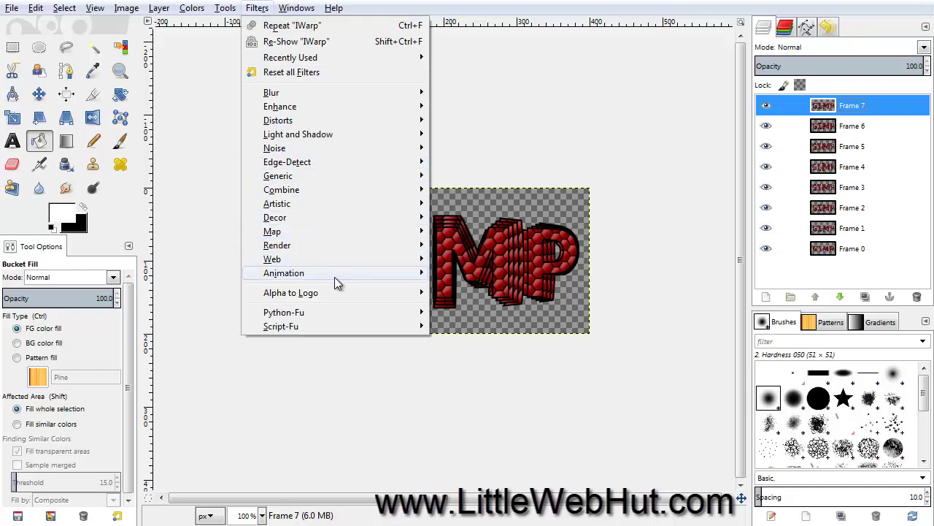
mouse_move(352, 281)
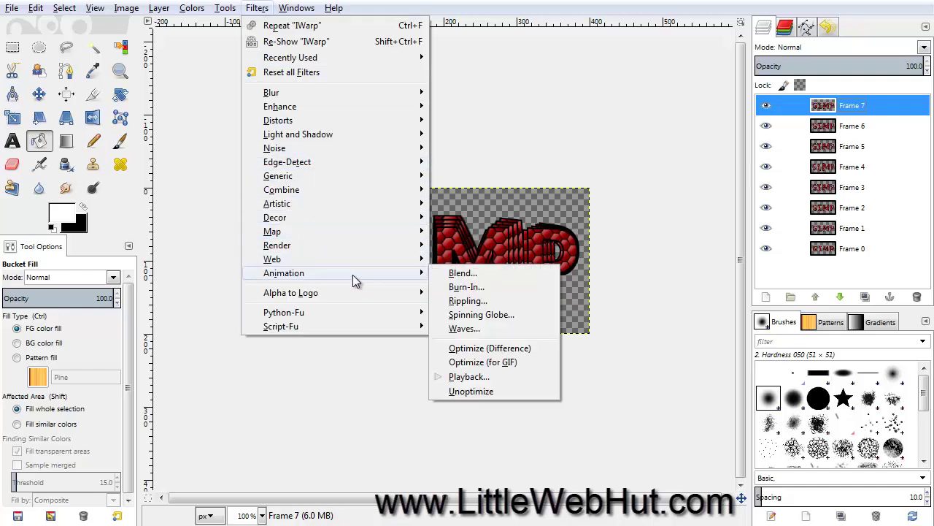
click(473, 377)
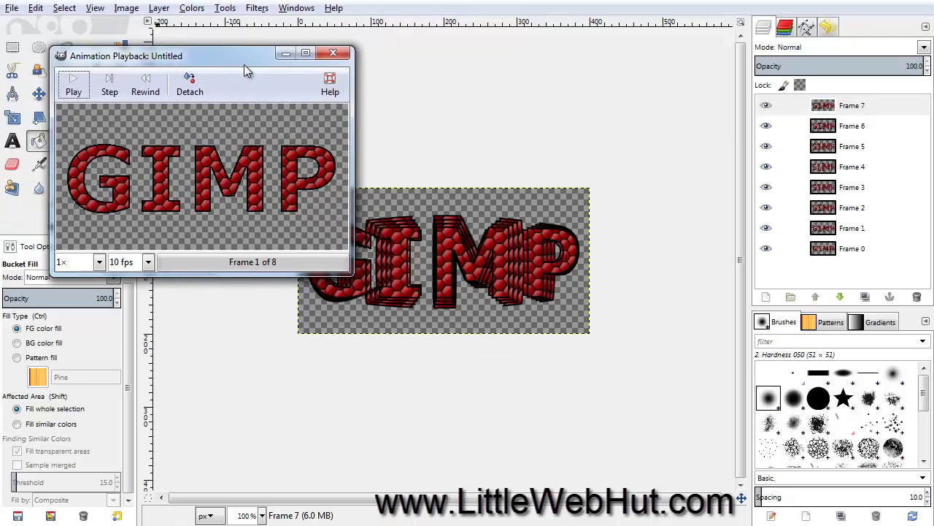
click(76, 94)
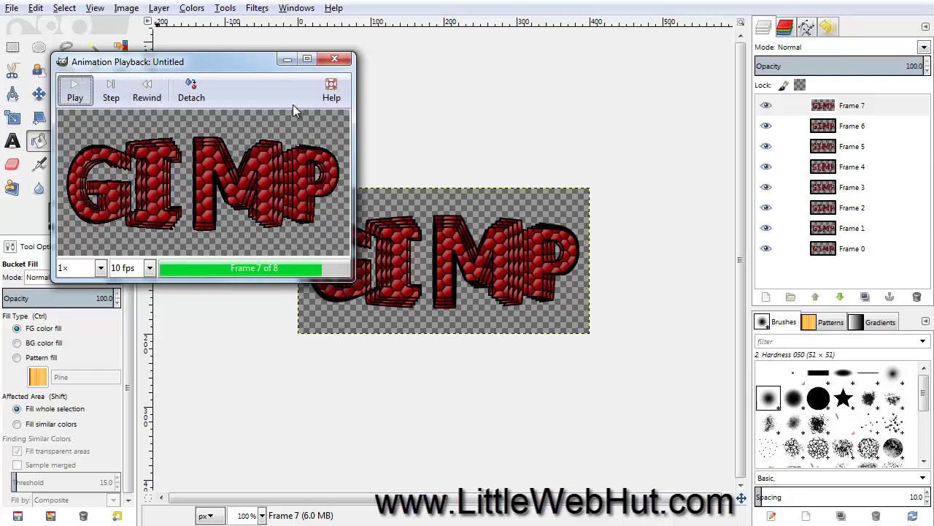
click(340, 58)
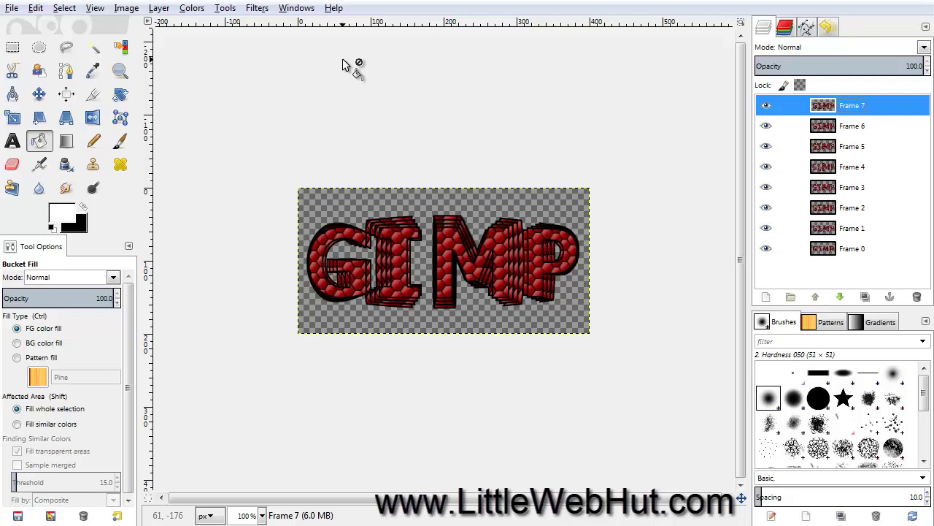
Step: Start Lighting Effects on the Frame 0 layer and set the Light 1 intensity to 2.00
click(806, 249)
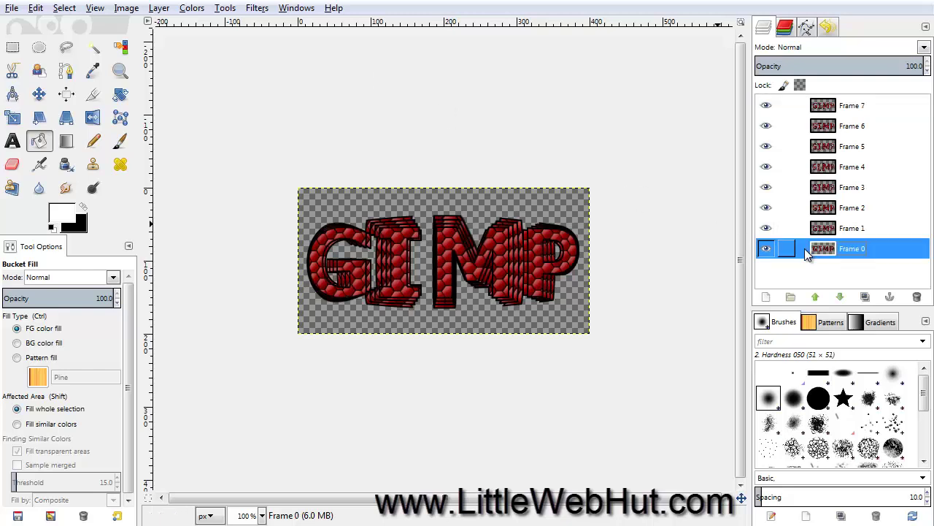
click(256, 8)
mouse_move(348, 121)
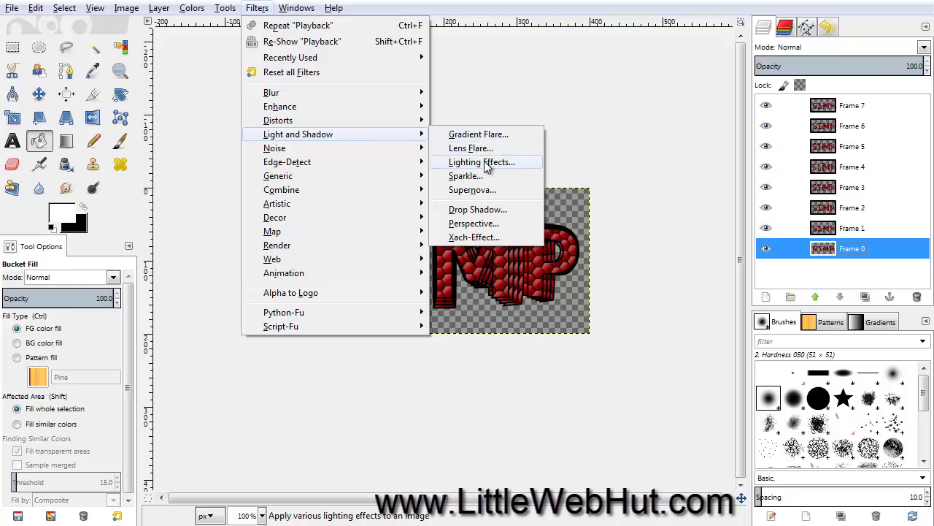
click(487, 162)
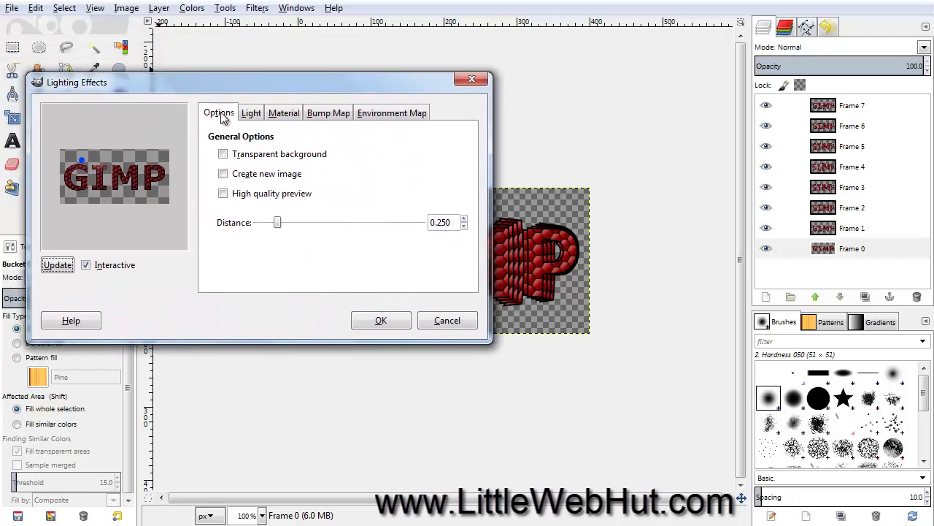
click(251, 116)
drag(282, 219, 253, 219)
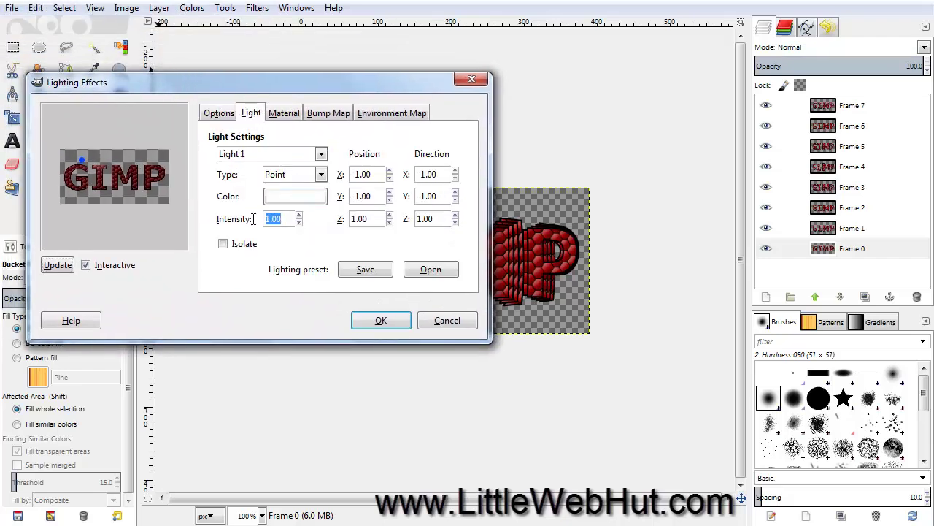
text(2.00)
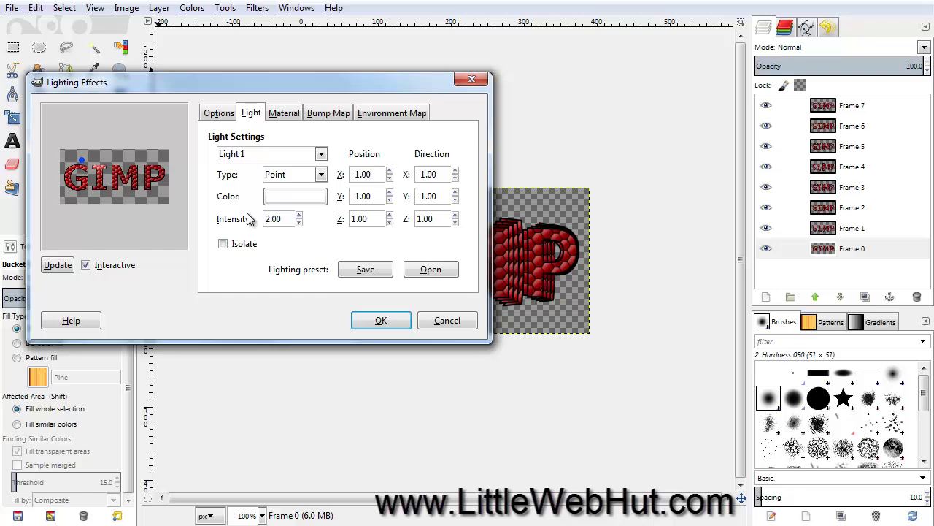
Step: Enable bump mapping with Untitled-1/Frame 0-5 as the bumpmap image, and apply the lighting with the light point at the G's left edge
click(329, 114)
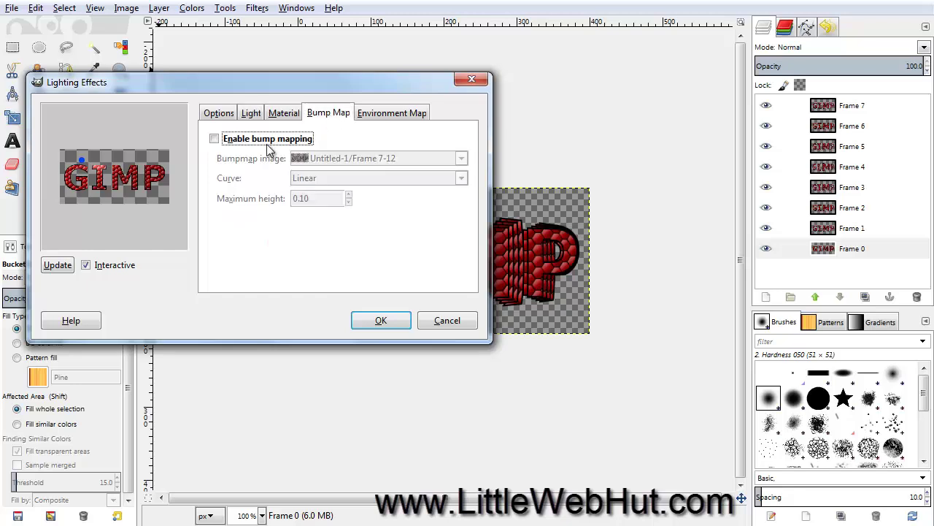
click(214, 139)
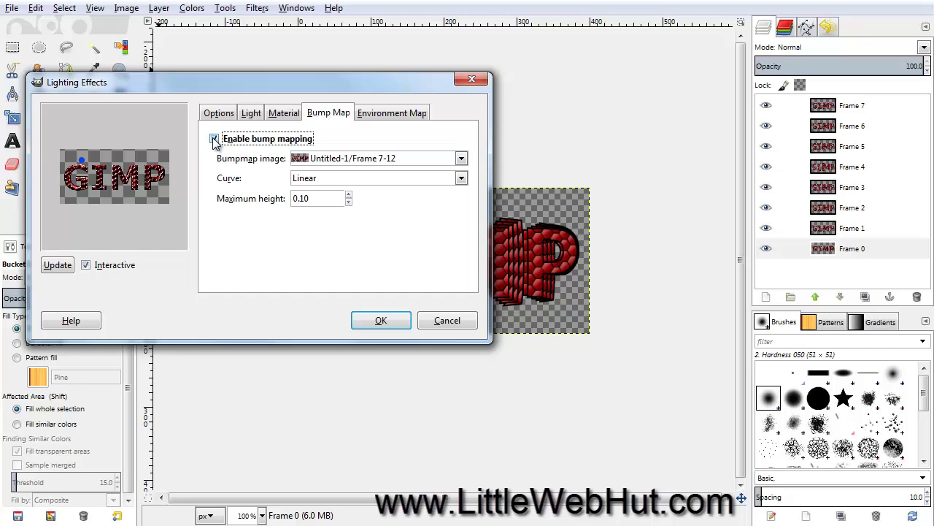
click(461, 159)
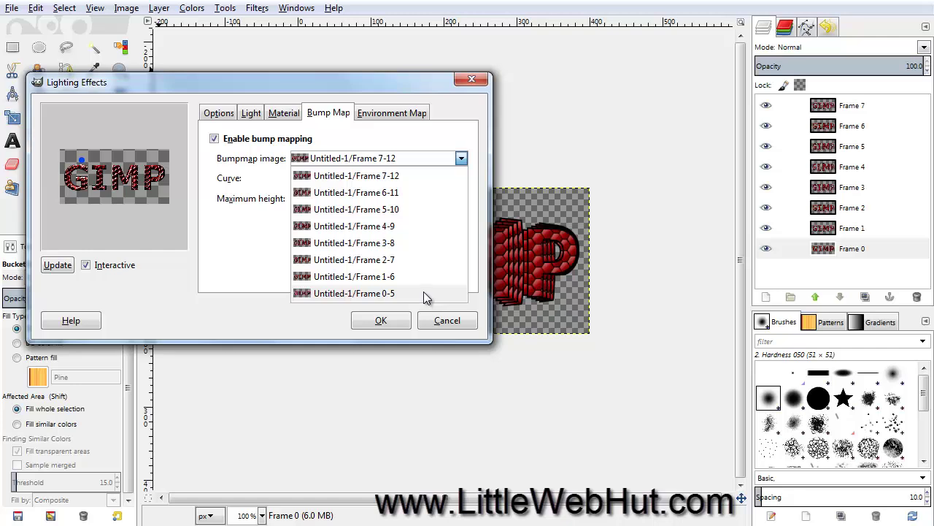
click(380, 293)
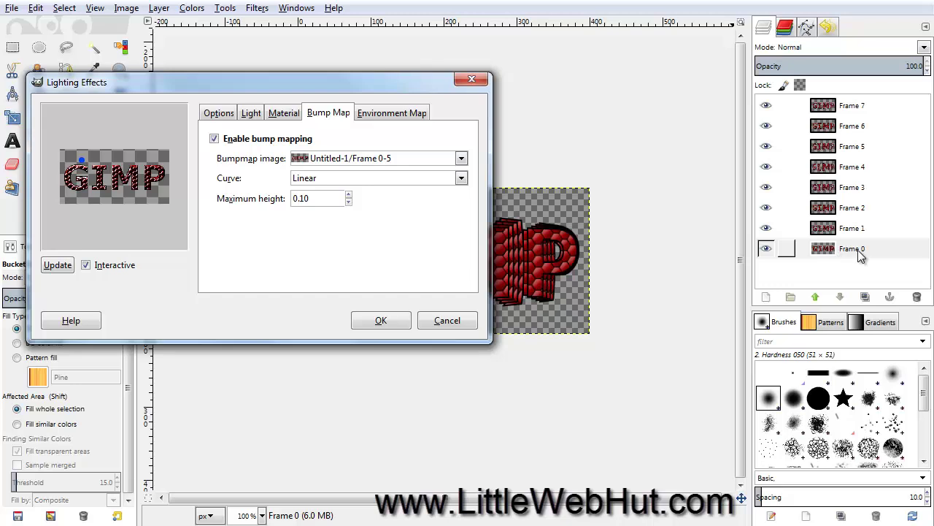
click(462, 158)
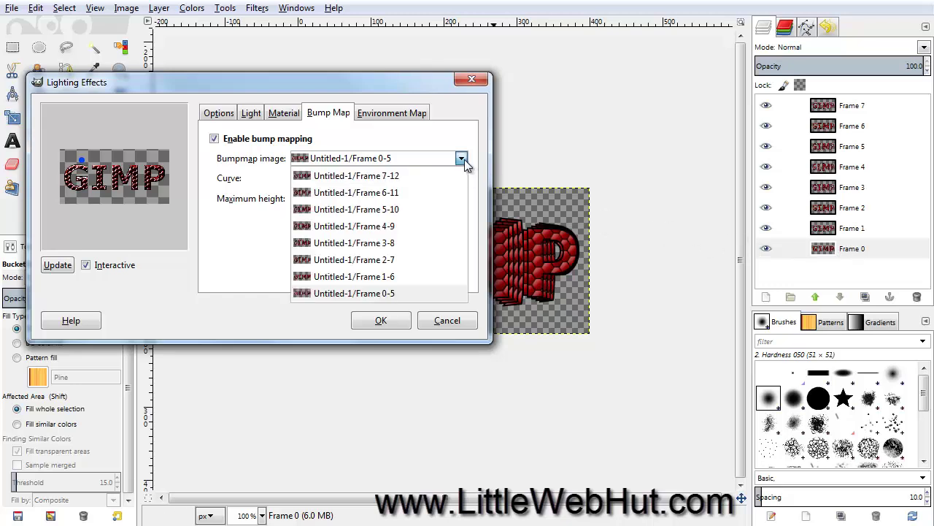
click(389, 293)
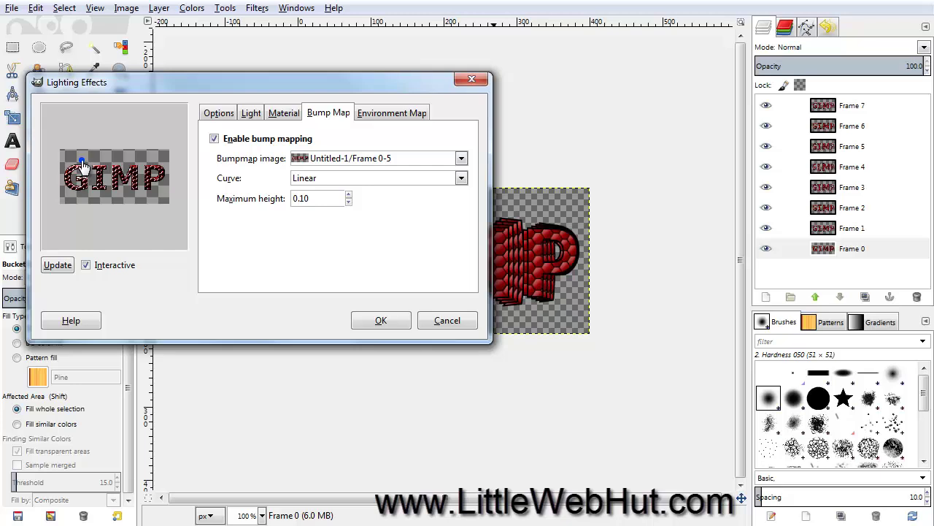
drag(82, 163, 65, 180)
click(383, 321)
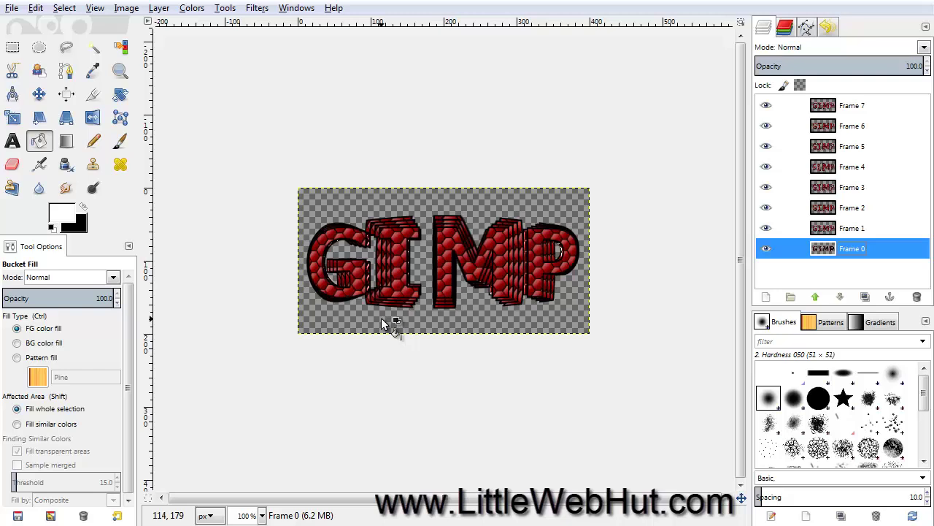
Step: Apply Lighting Effects to the Frame 1 layer with bumpmap image Untitled-1/Frame 1-6 and the light point at the G's upper right
click(790, 231)
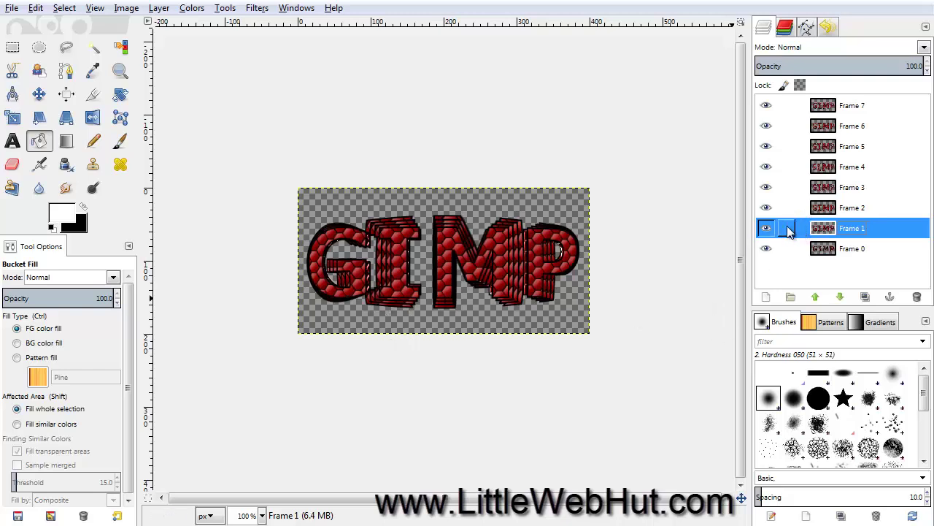
click(258, 9)
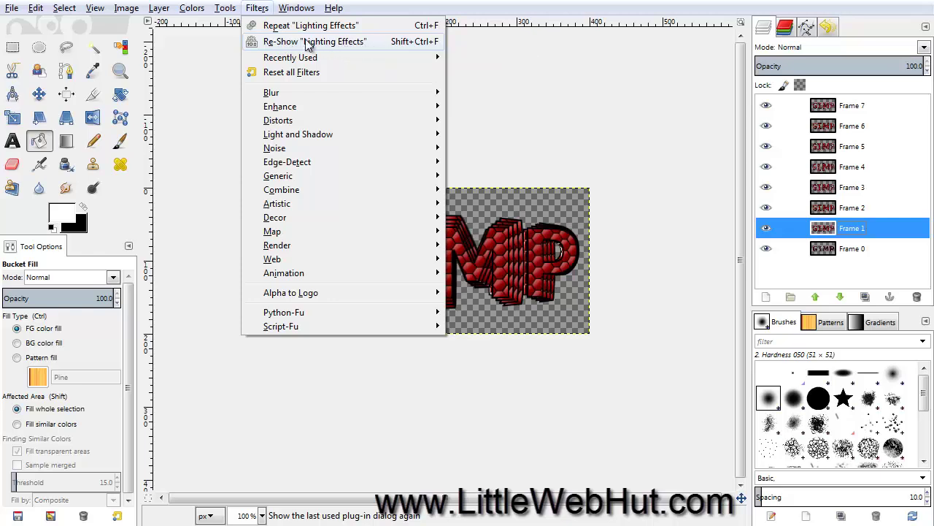
click(357, 44)
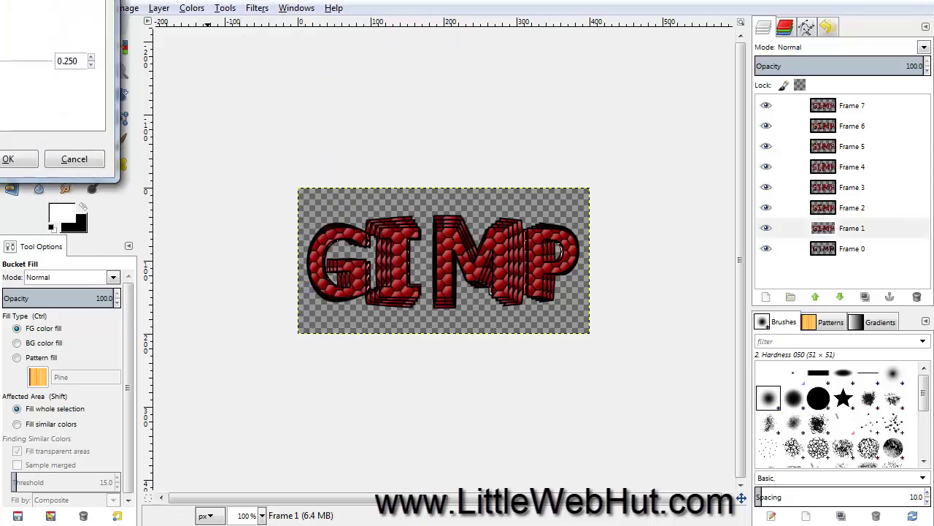
drag(461, 67, 392, 55)
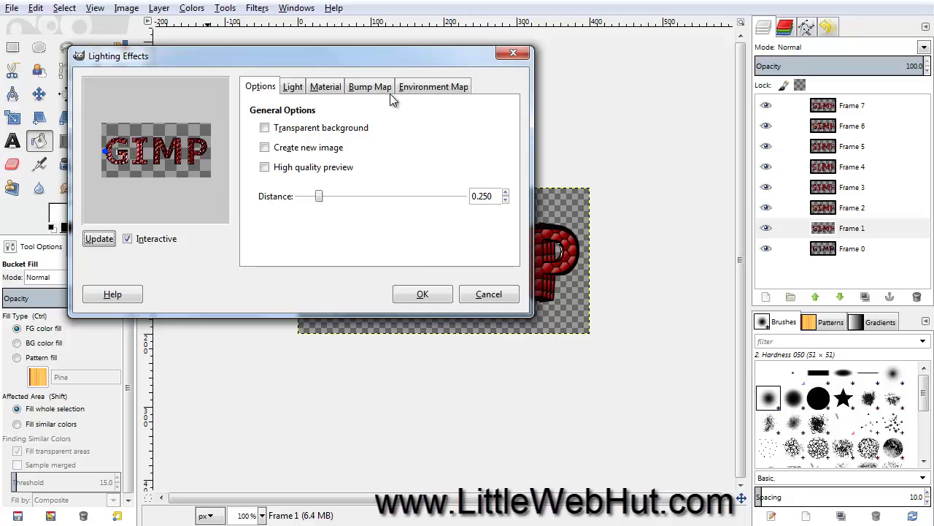
click(374, 86)
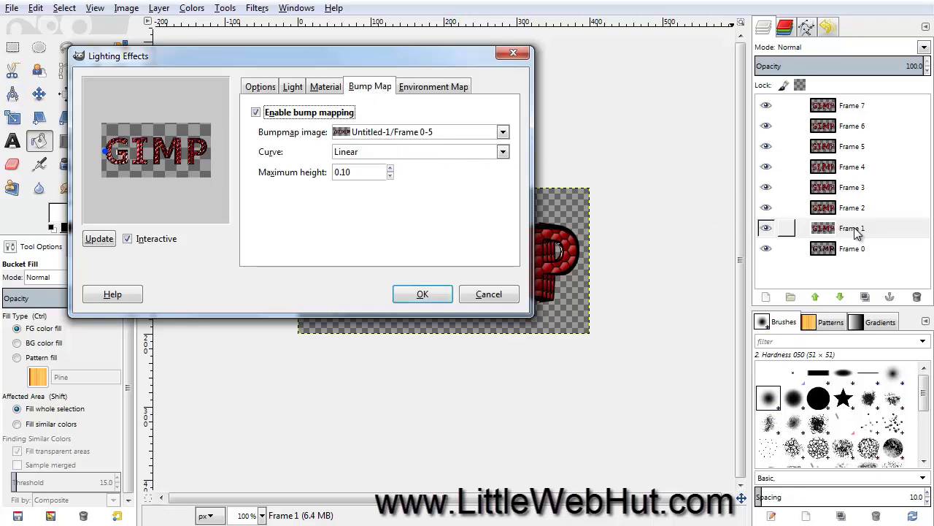
click(503, 133)
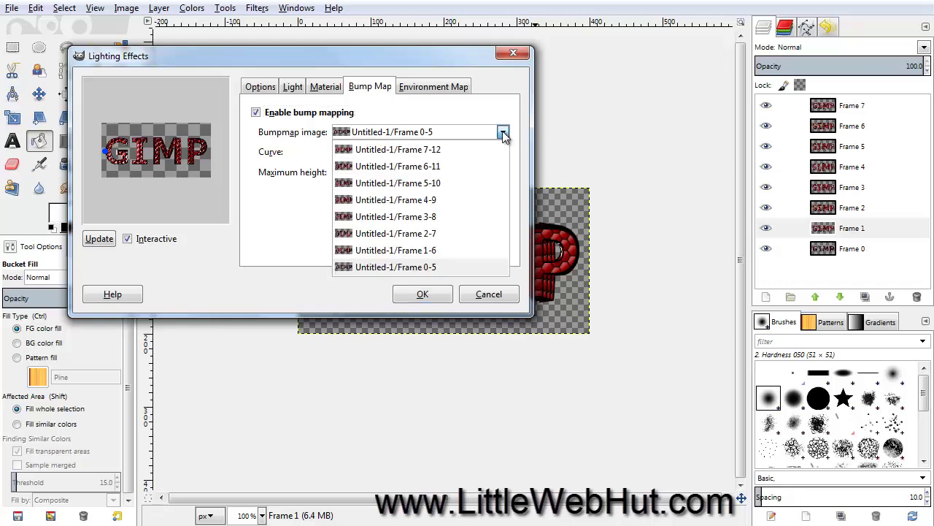
click(420, 250)
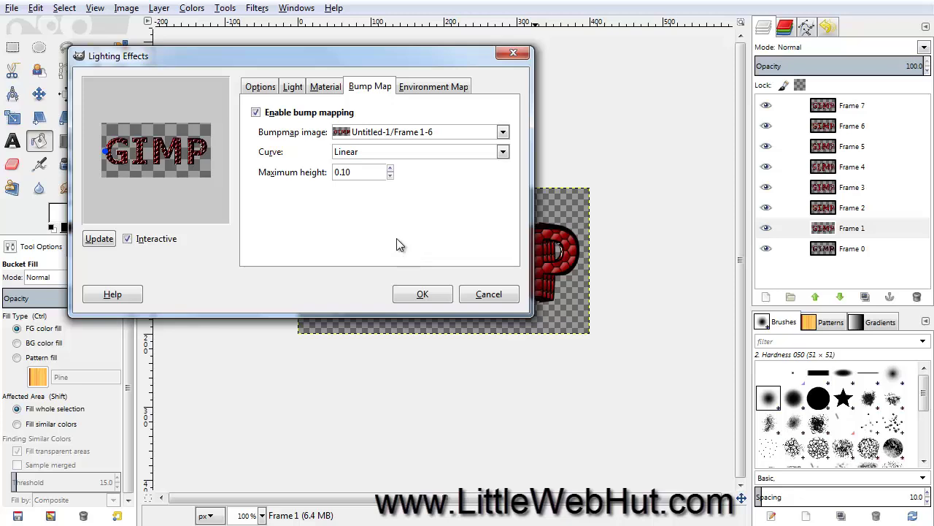
drag(107, 155, 124, 140)
click(421, 295)
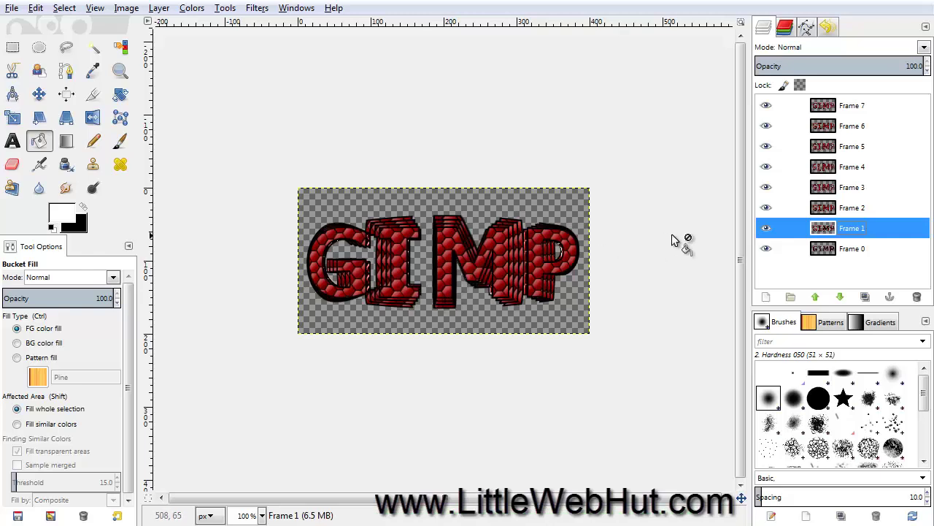
Step: Reopen Lighting Effects for the Frame 2 layer and set the bumpmap image to Untitled-1/Frame 2-7
click(809, 208)
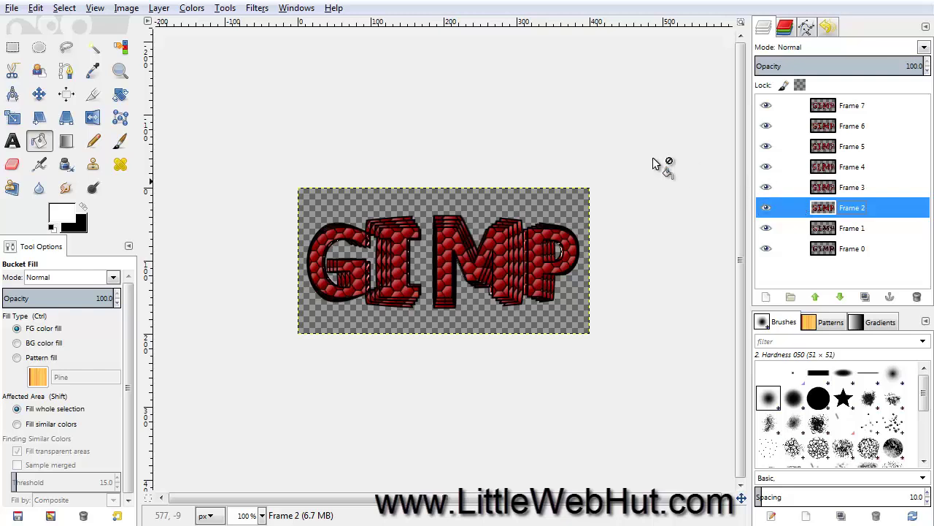
click(258, 10)
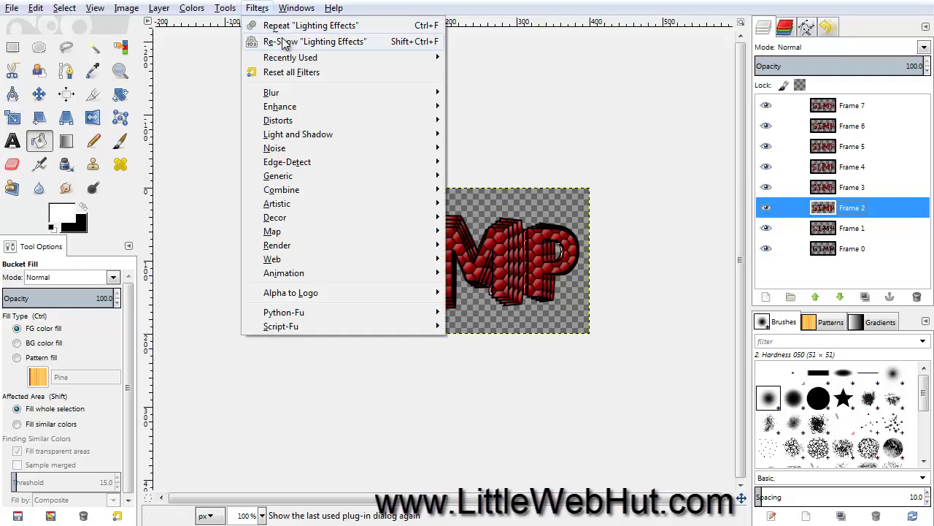
click(361, 43)
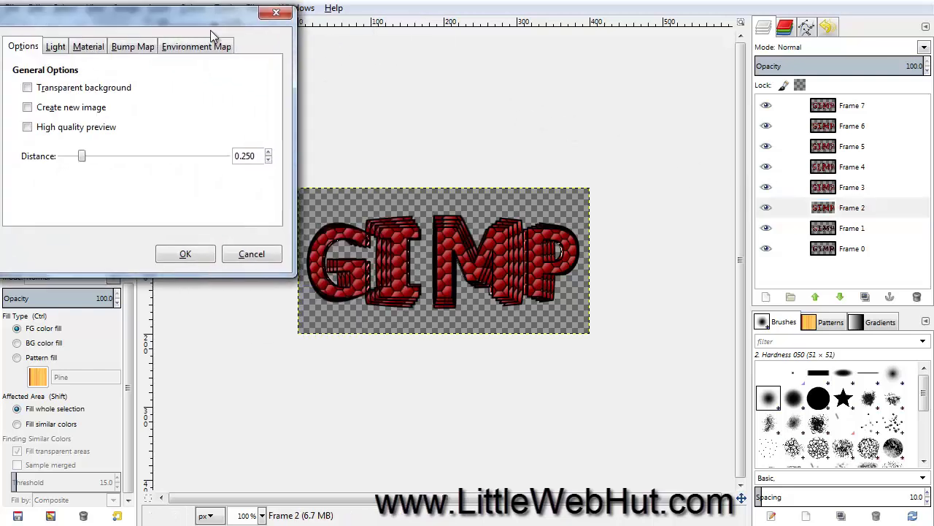
click(360, 93)
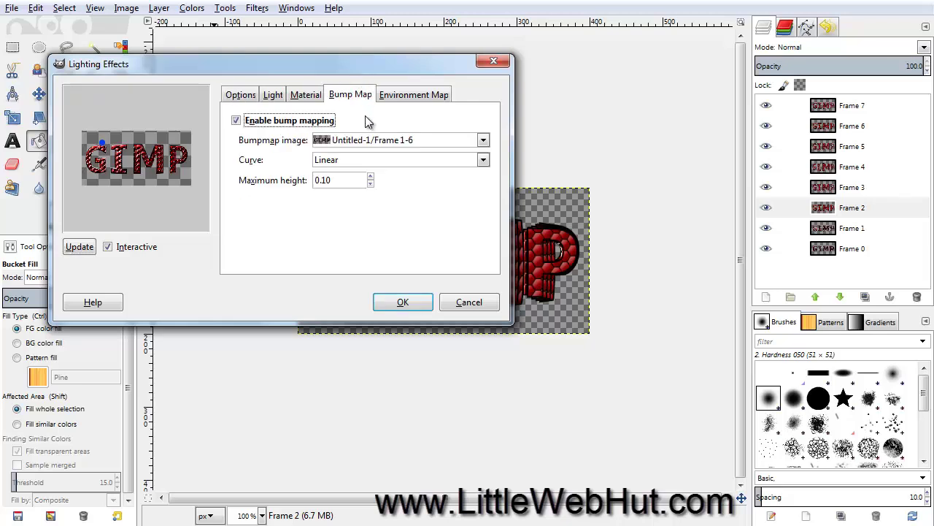
click(483, 141)
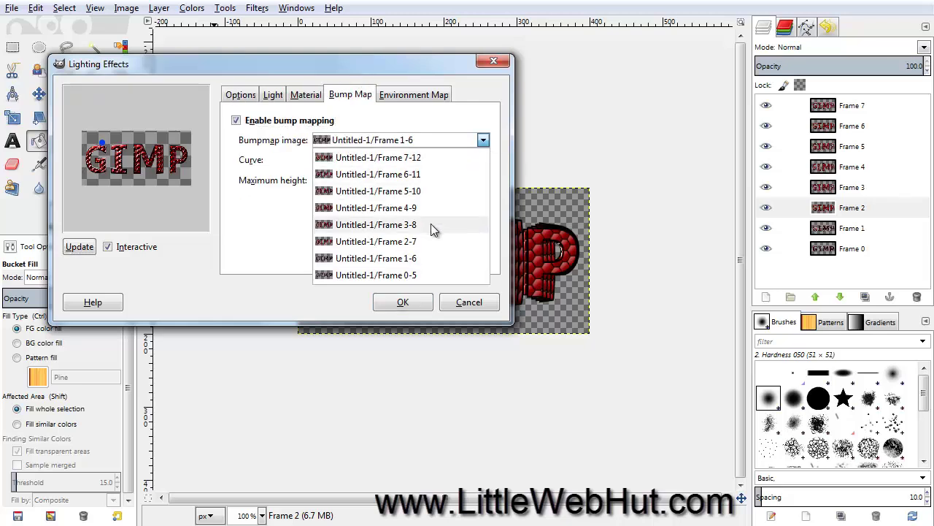
click(394, 241)
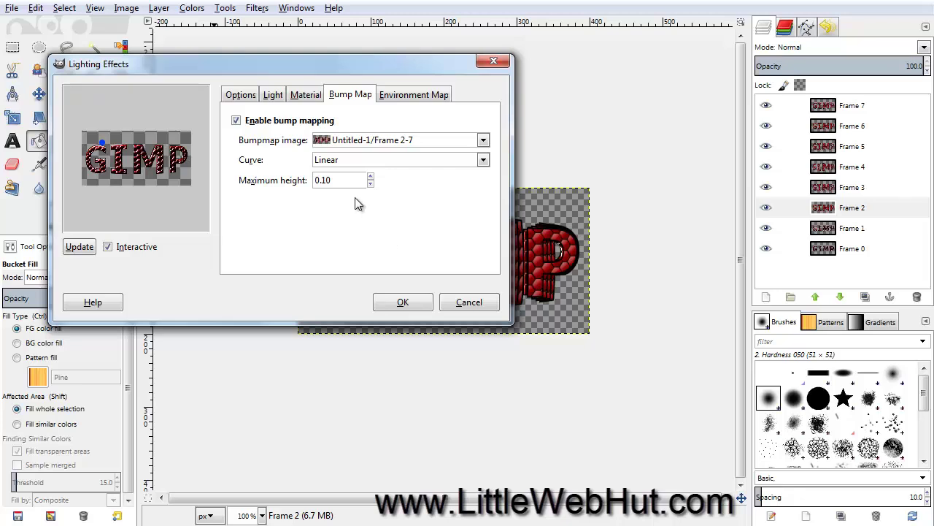
Step: Try the light point above the P in the lighting preview and place it back at the top of the M
drag(107, 149, 139, 146)
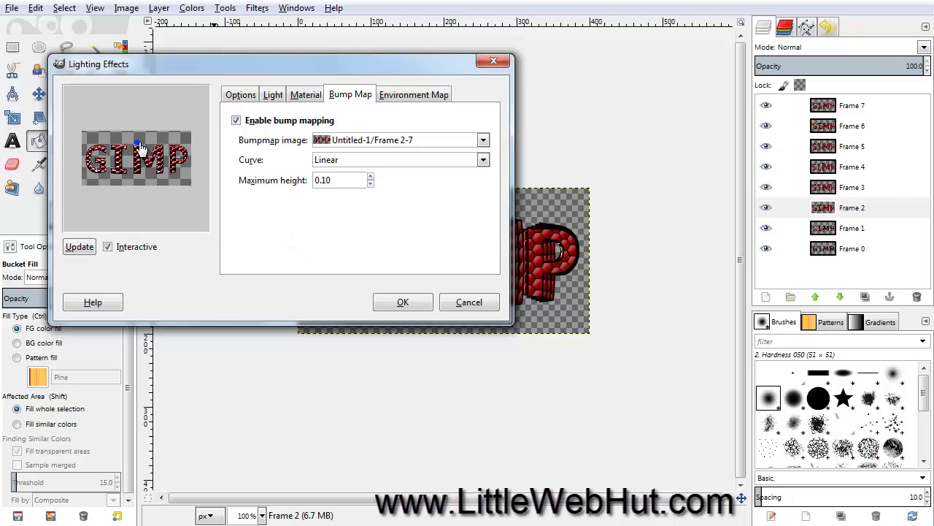
drag(138, 143, 175, 146)
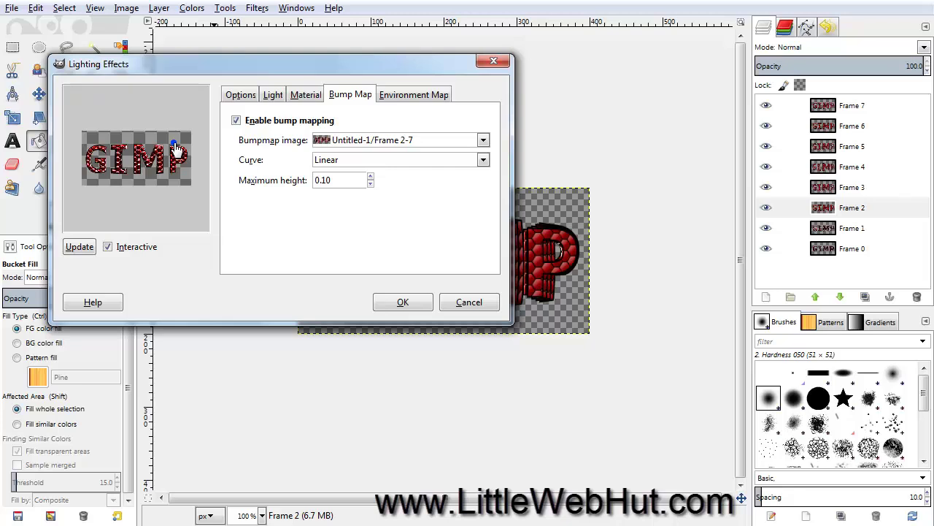
drag(175, 146, 139, 147)
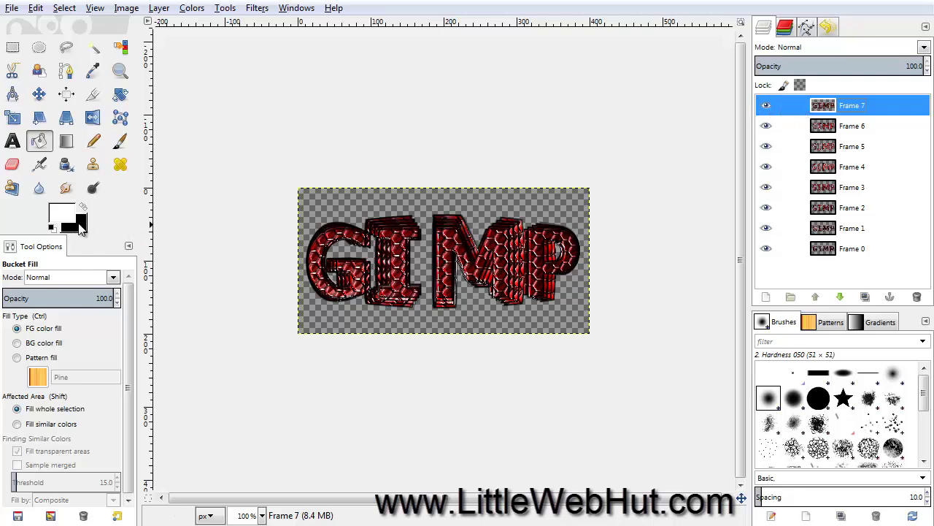
Step: Remove the alpha channel from the Frame 7, Frame 6, Frame 5 and Frame 4 layers
right_click(805, 108)
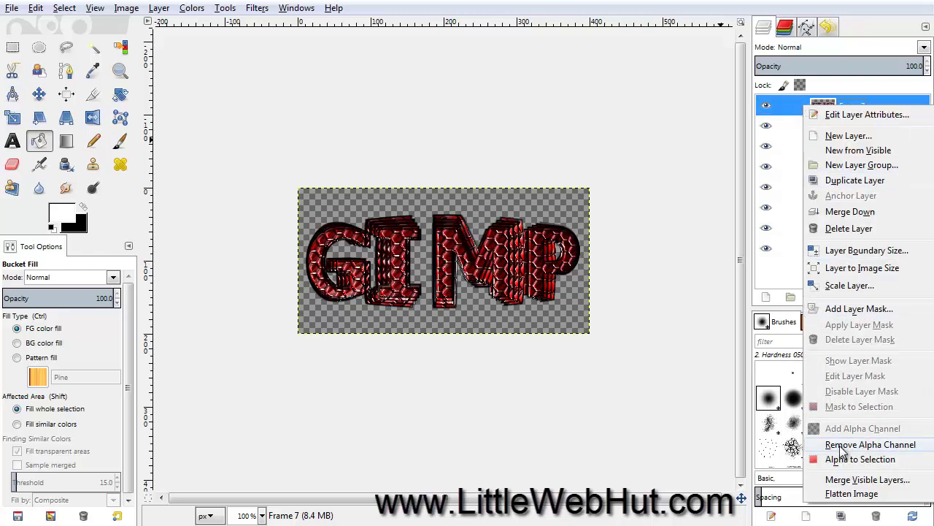
click(842, 452)
right_click(799, 128)
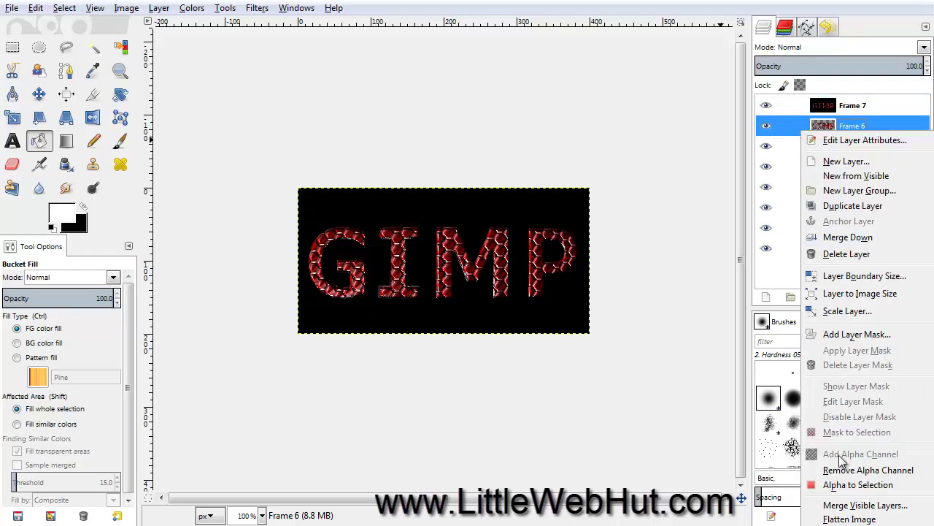
click(843, 471)
right_click(805, 146)
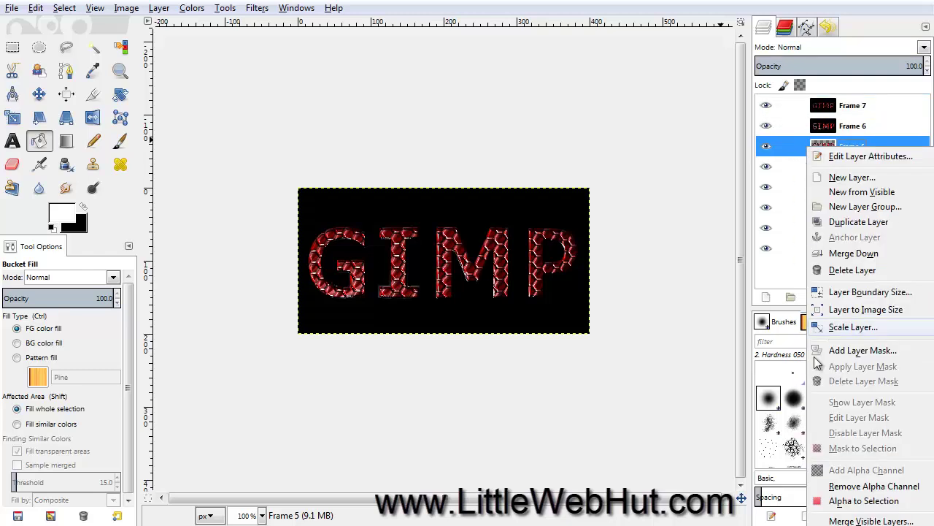
click(843, 485)
right_click(807, 167)
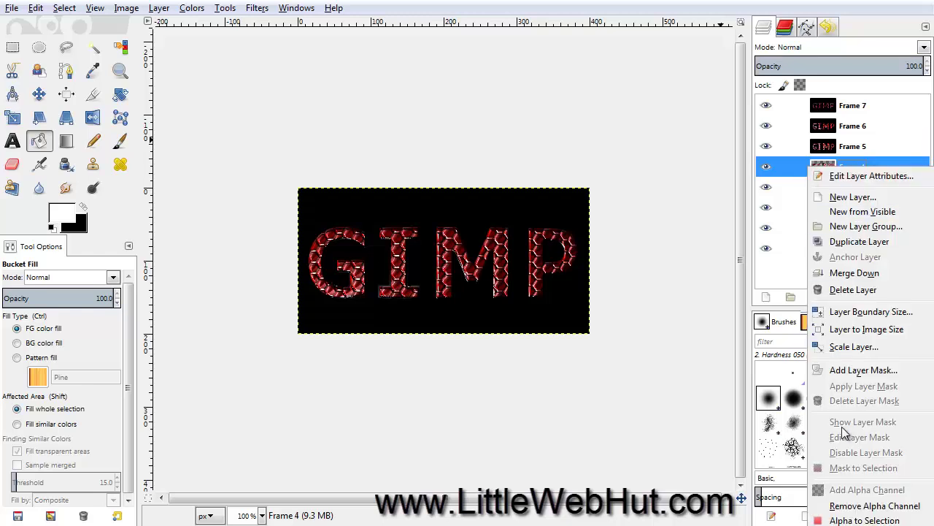
click(850, 503)
Step: Remove the alpha channel from the Frame 3, Frame 2, Frame 1 and Frame 0 layers
right_click(802, 187)
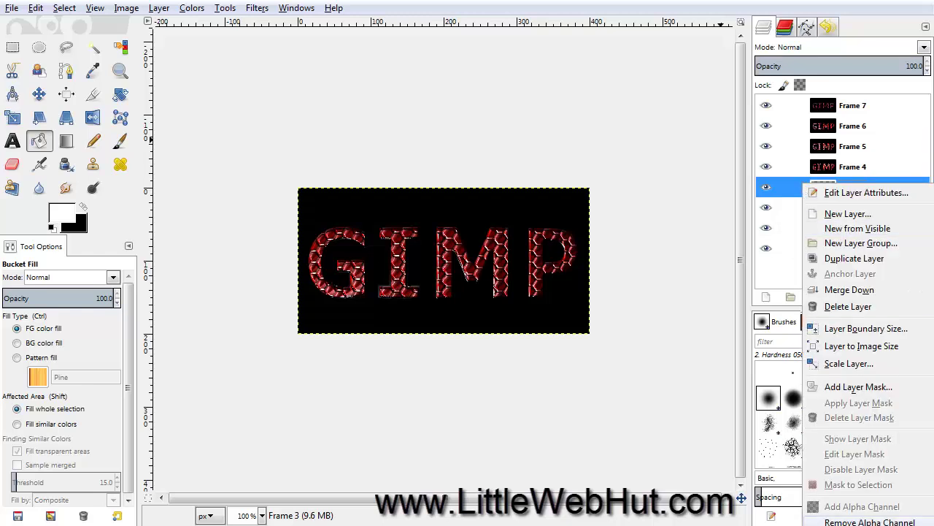
click(850, 521)
right_click(804, 208)
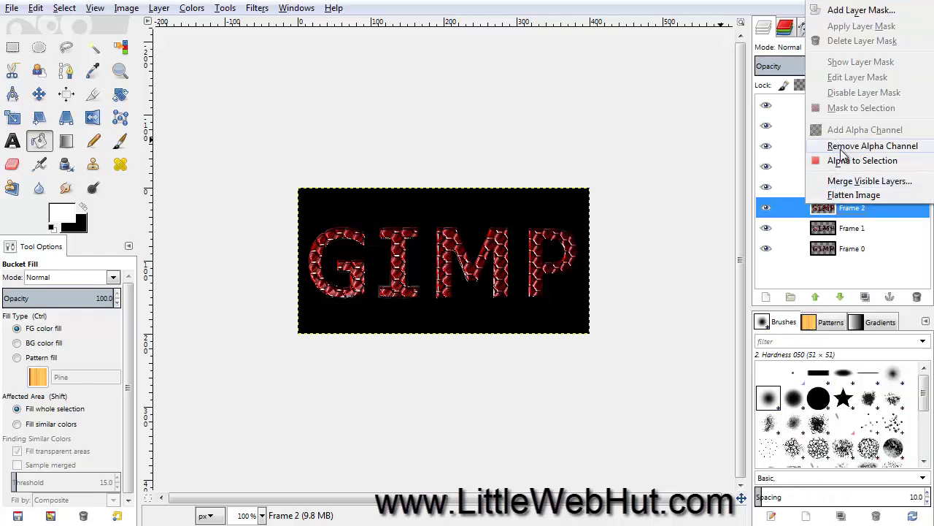
click(843, 149)
right_click(807, 229)
click(832, 169)
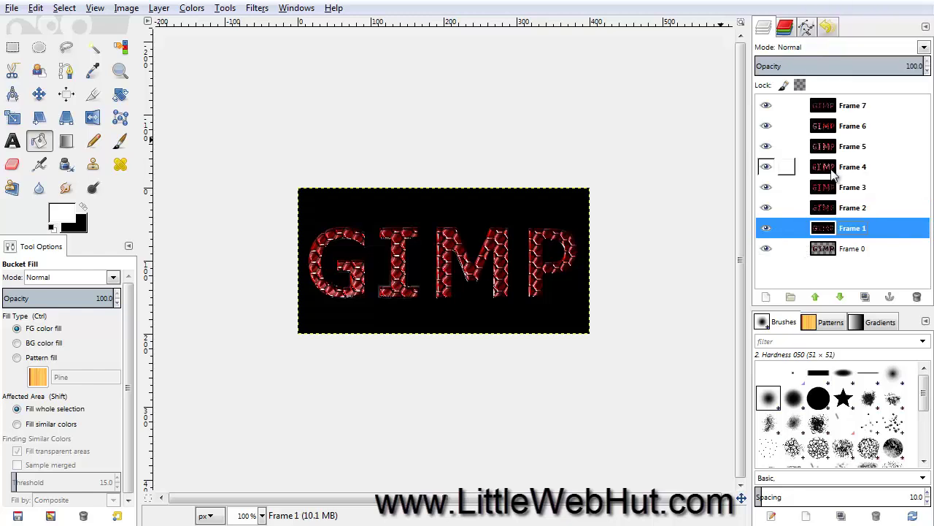
right_click(805, 249)
click(835, 188)
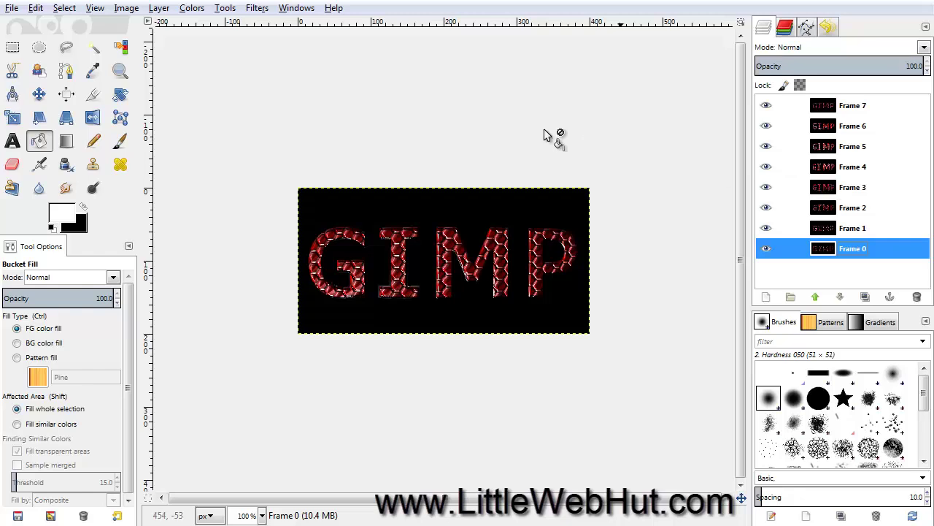
Step: Preview the finished frames in Animation Playback at 10 fps and close the preview
click(257, 8)
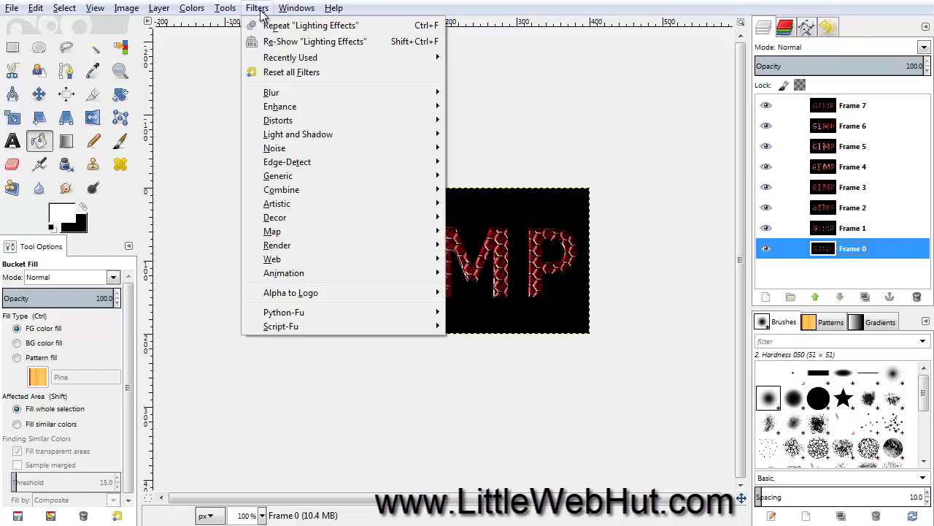
mouse_move(402, 275)
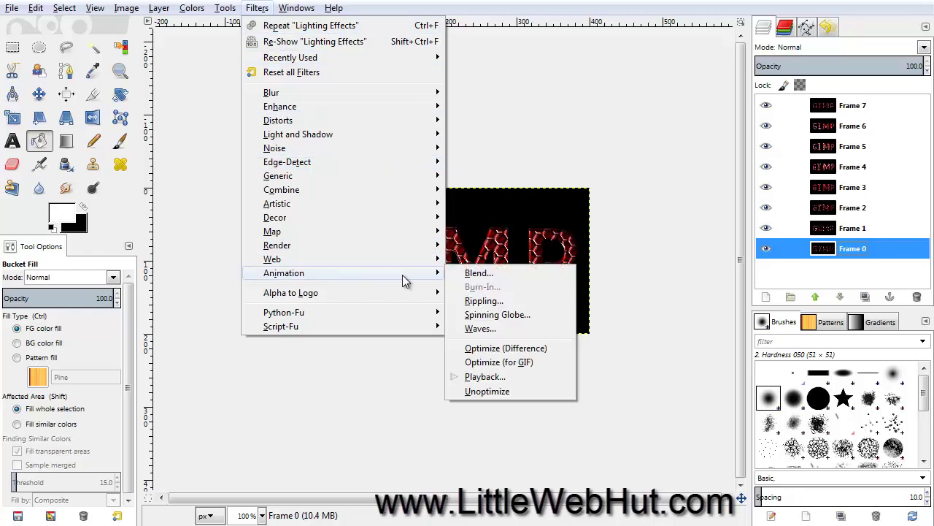
click(484, 377)
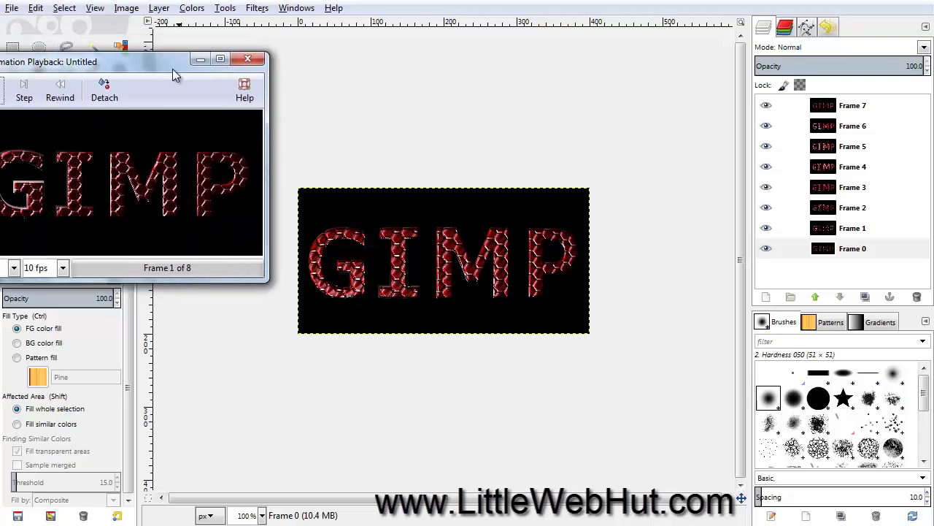
drag(172, 69, 250, 78)
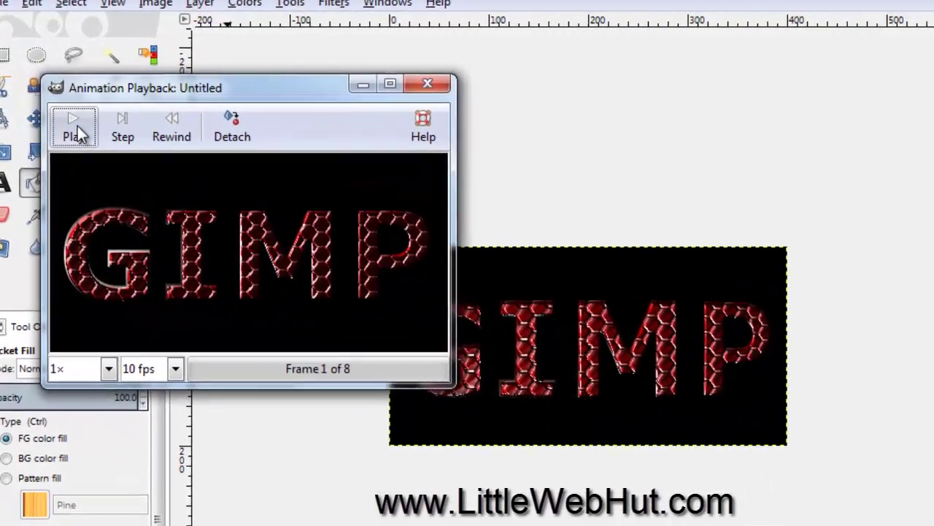
click(69, 97)
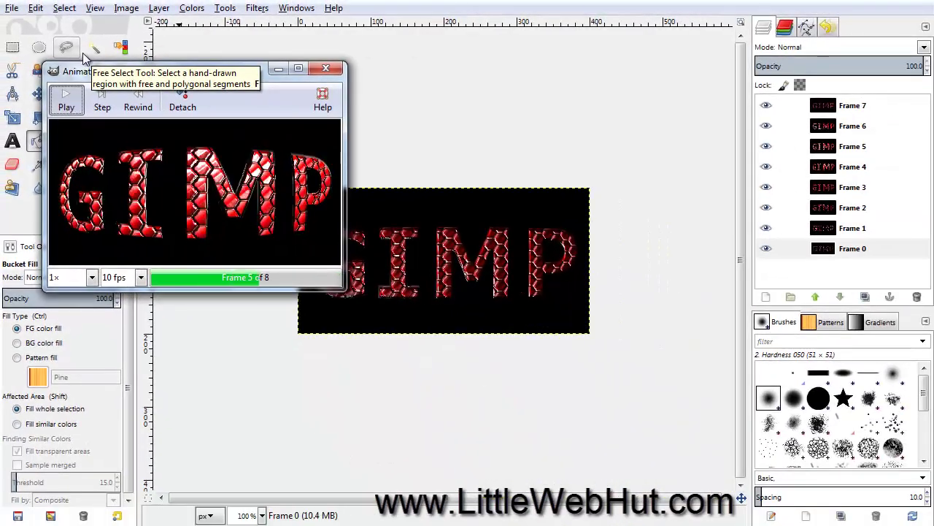
click(325, 68)
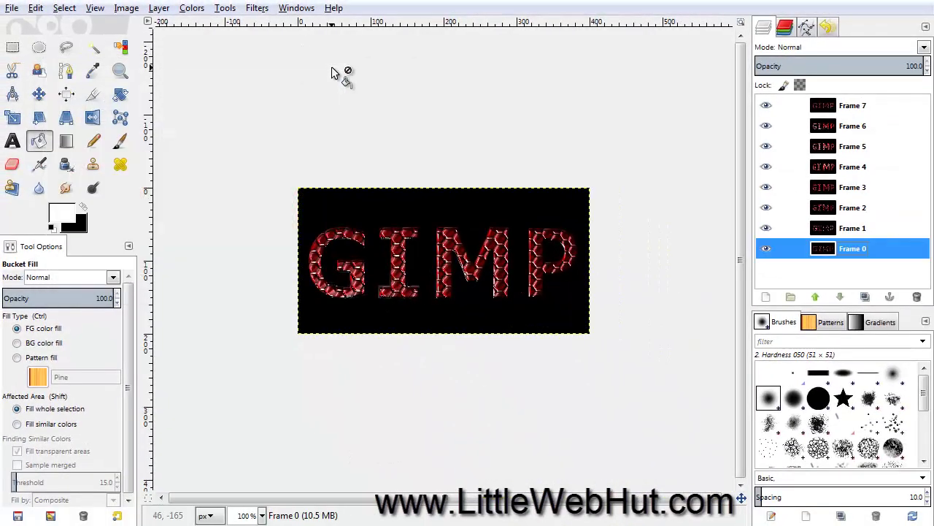
Step: Export the image to the demo folder as text_animation.gif, saved as an animation that loops forever with a 100 millisecond frame delay
click(12, 8)
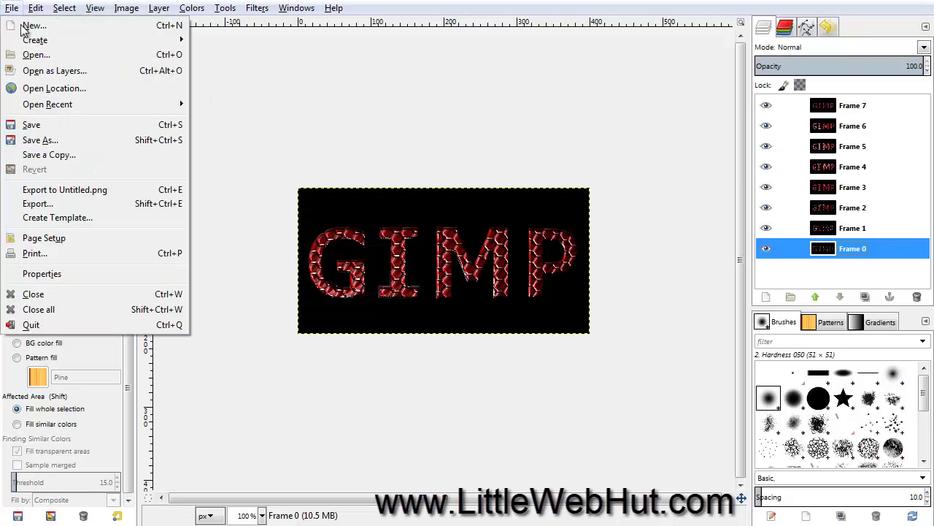
click(47, 209)
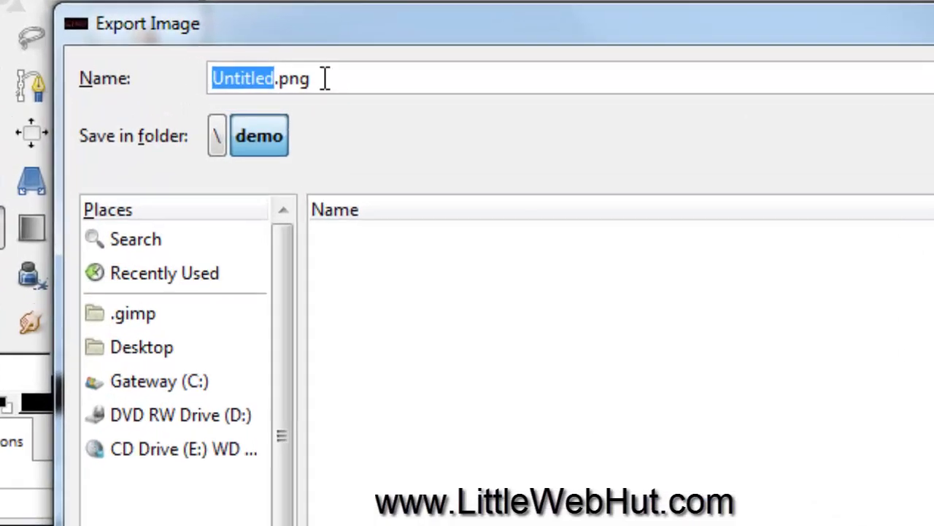
triple_click(208, 68)
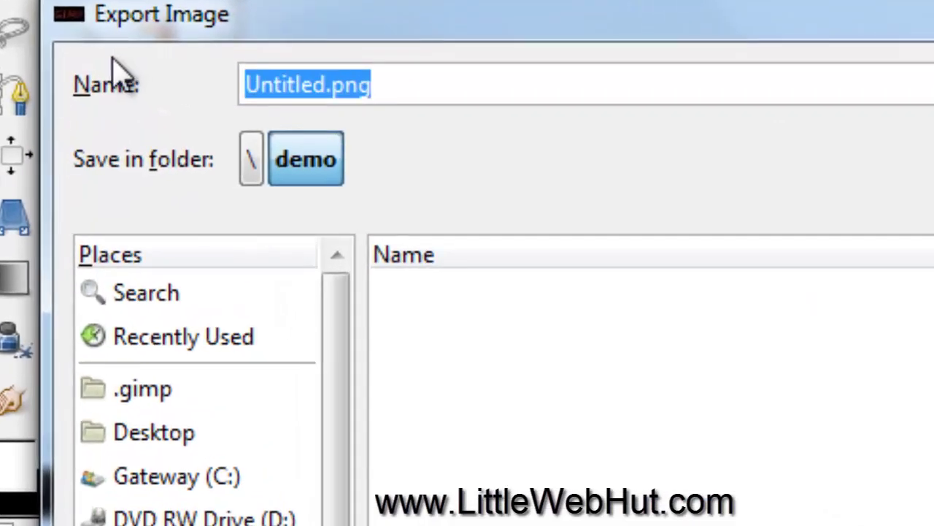
text(tex)
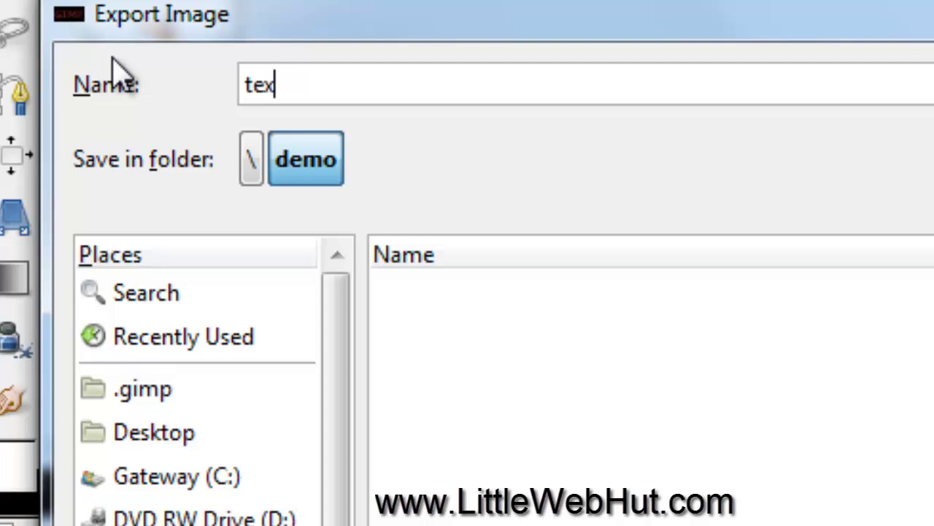
text(t_animation.)
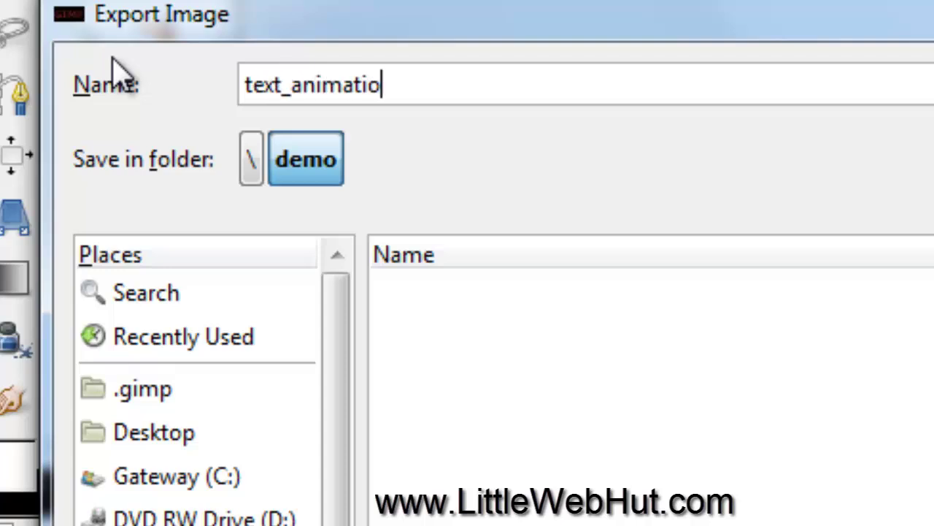
text(gif)
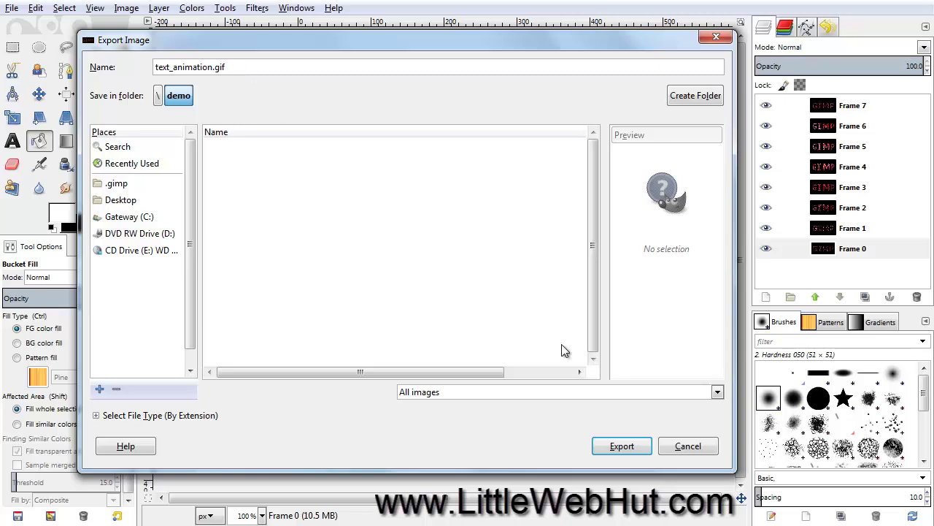
click(619, 445)
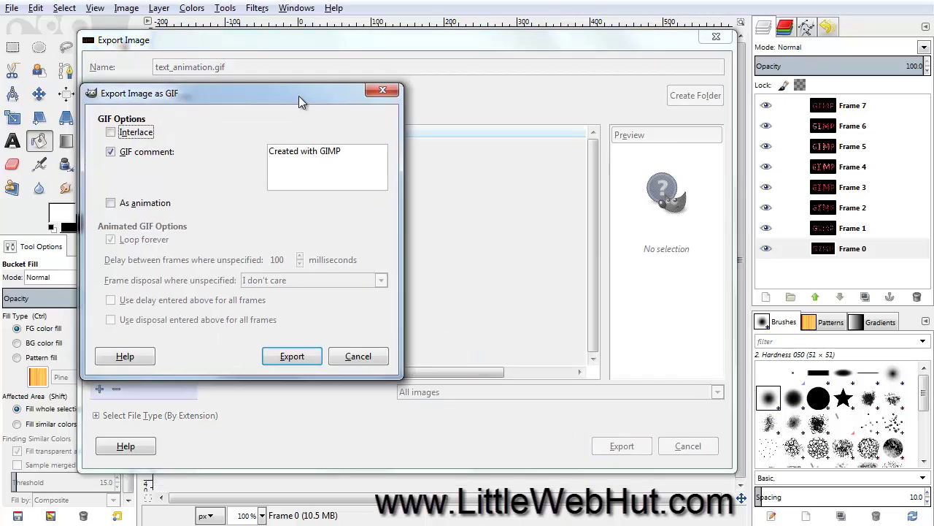
click(111, 204)
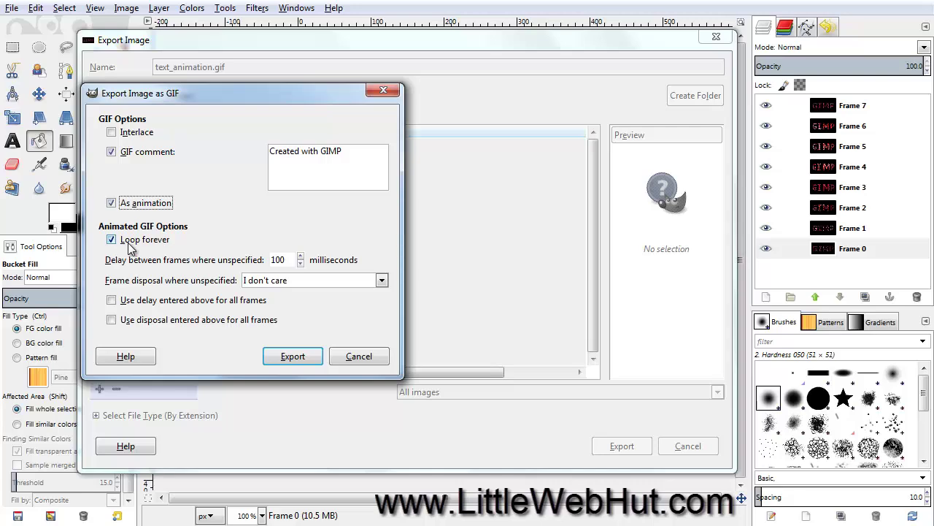
click(291, 356)
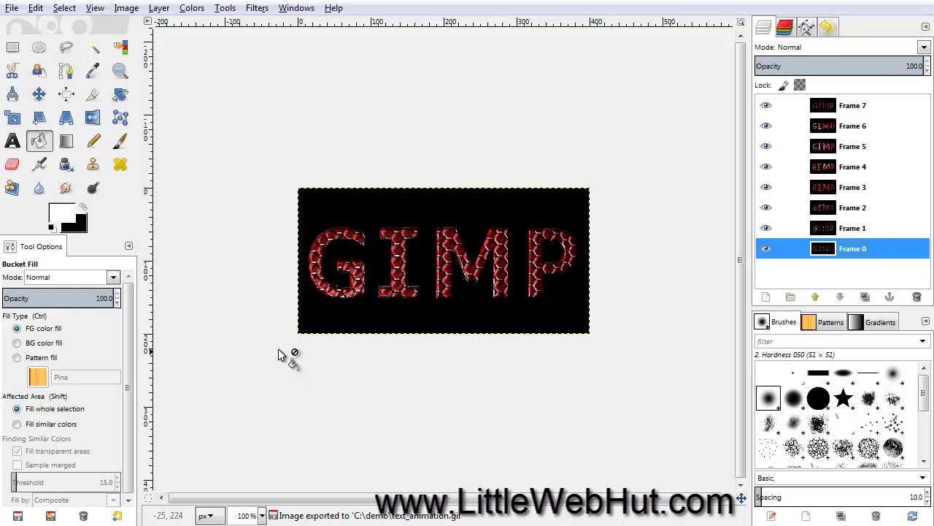
click(12, 9)
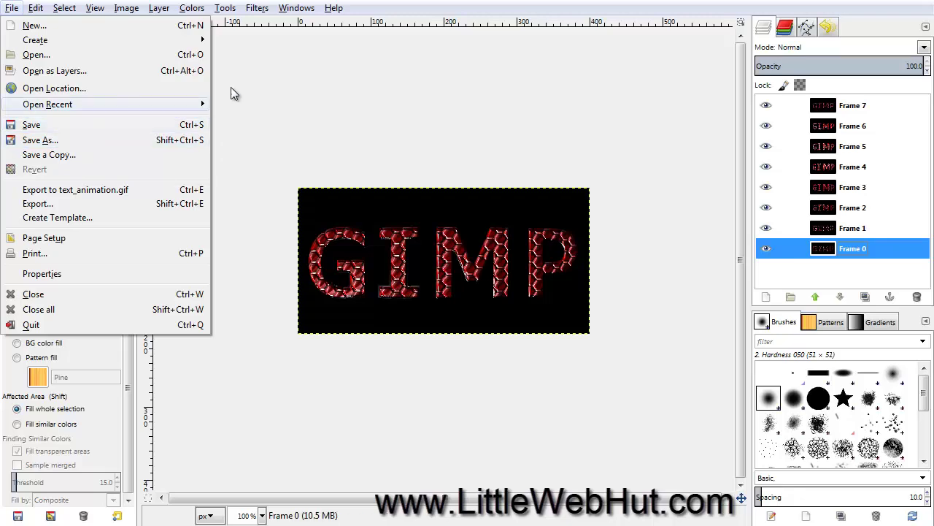
click(336, 7)
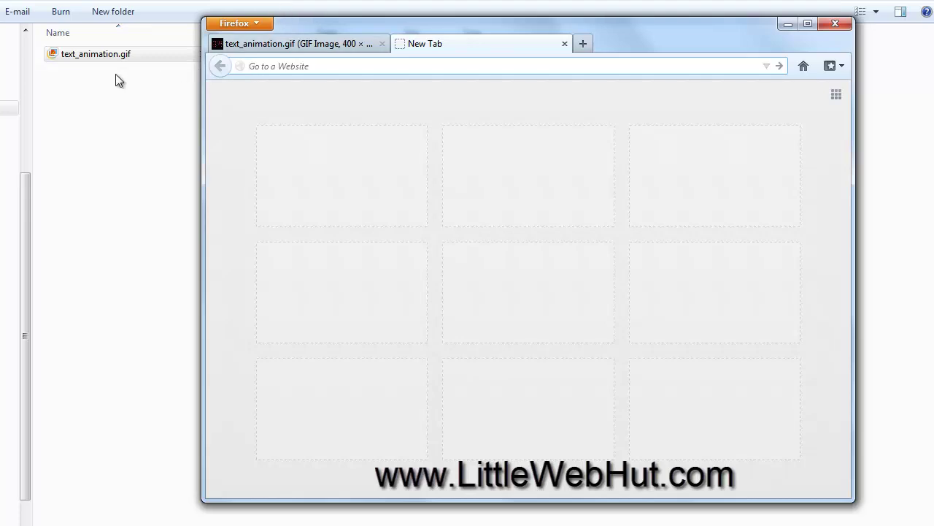
Step: Open text_animation.gif from the demo folder in the empty Firefox tab to view the animation
click(52, 59)
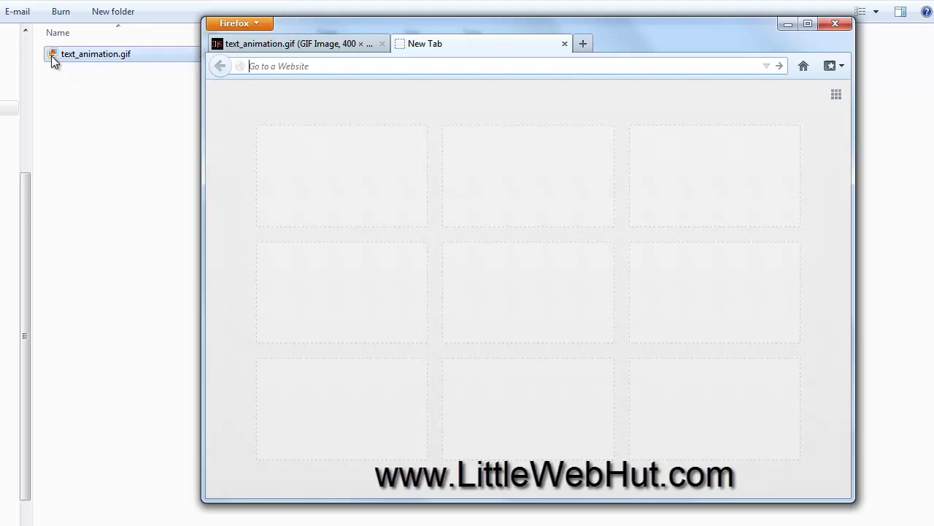
drag(49, 54, 259, 107)
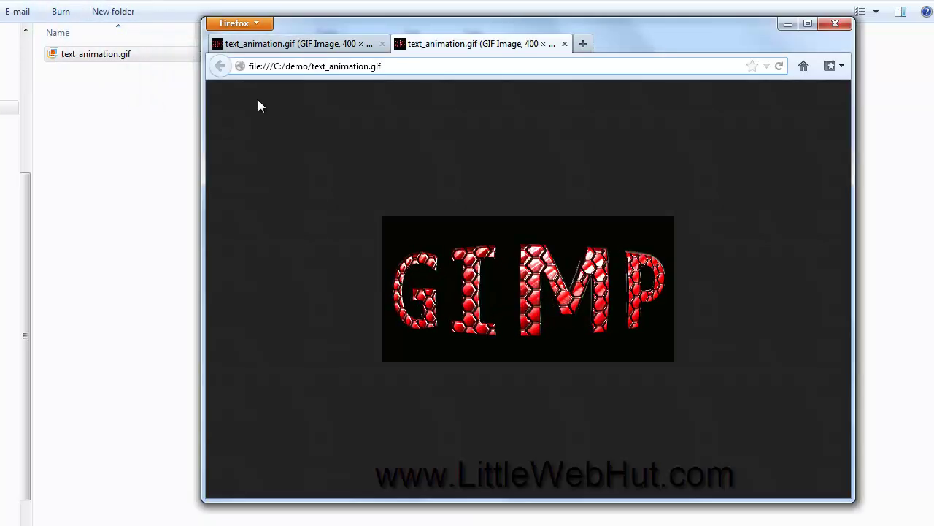